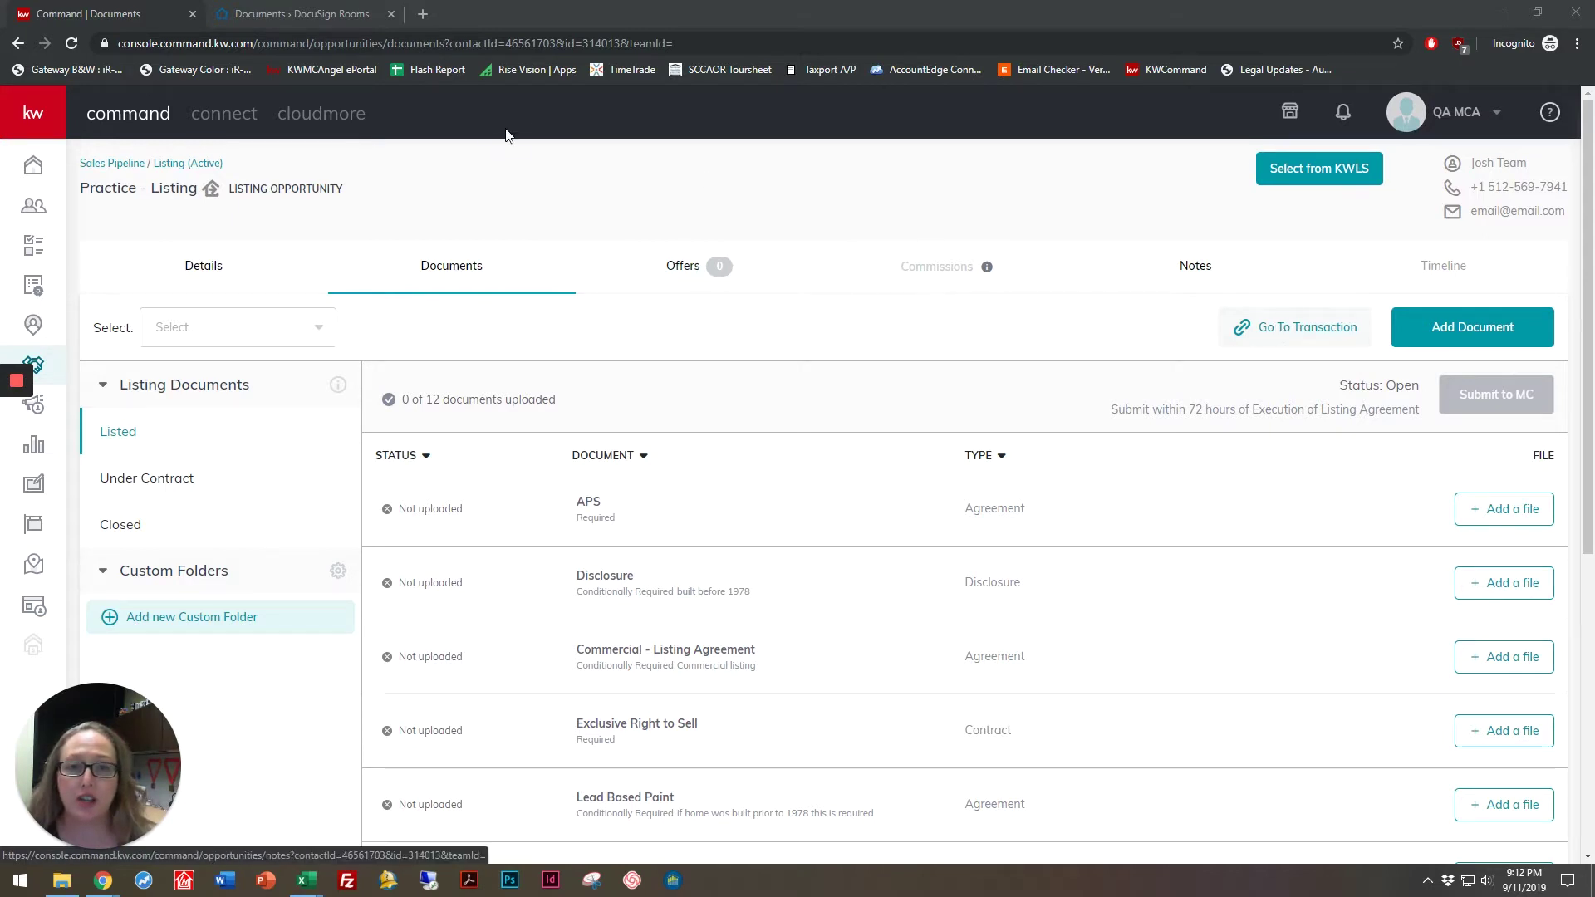
Switch to the Practice - Listing room and view its four members on the People page
left_click(313, 24)
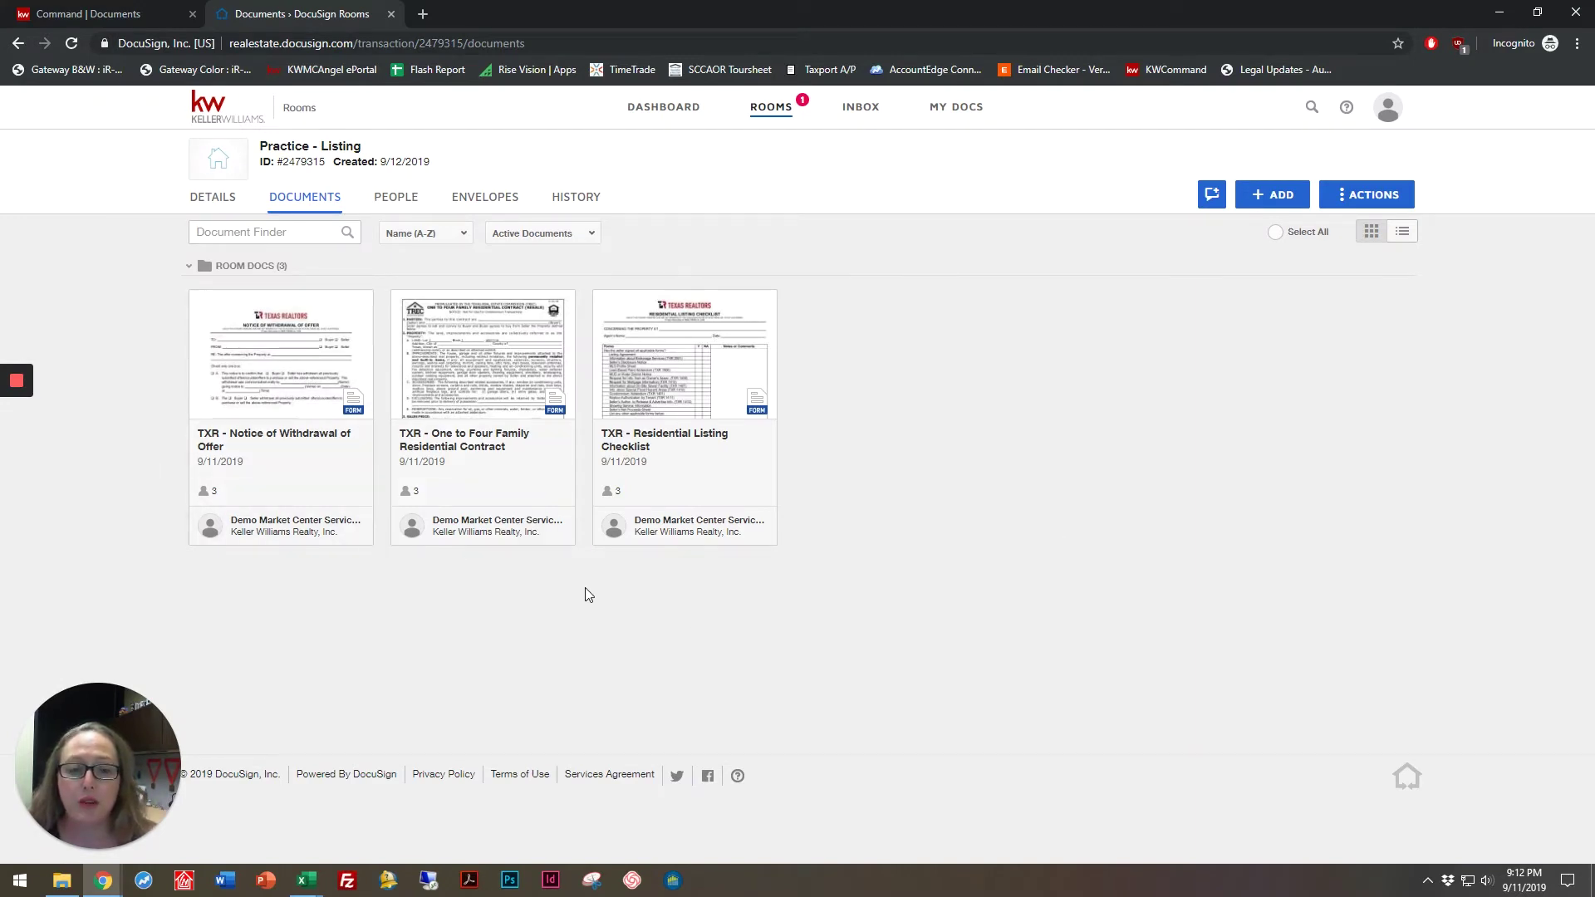
left_click(400, 200)
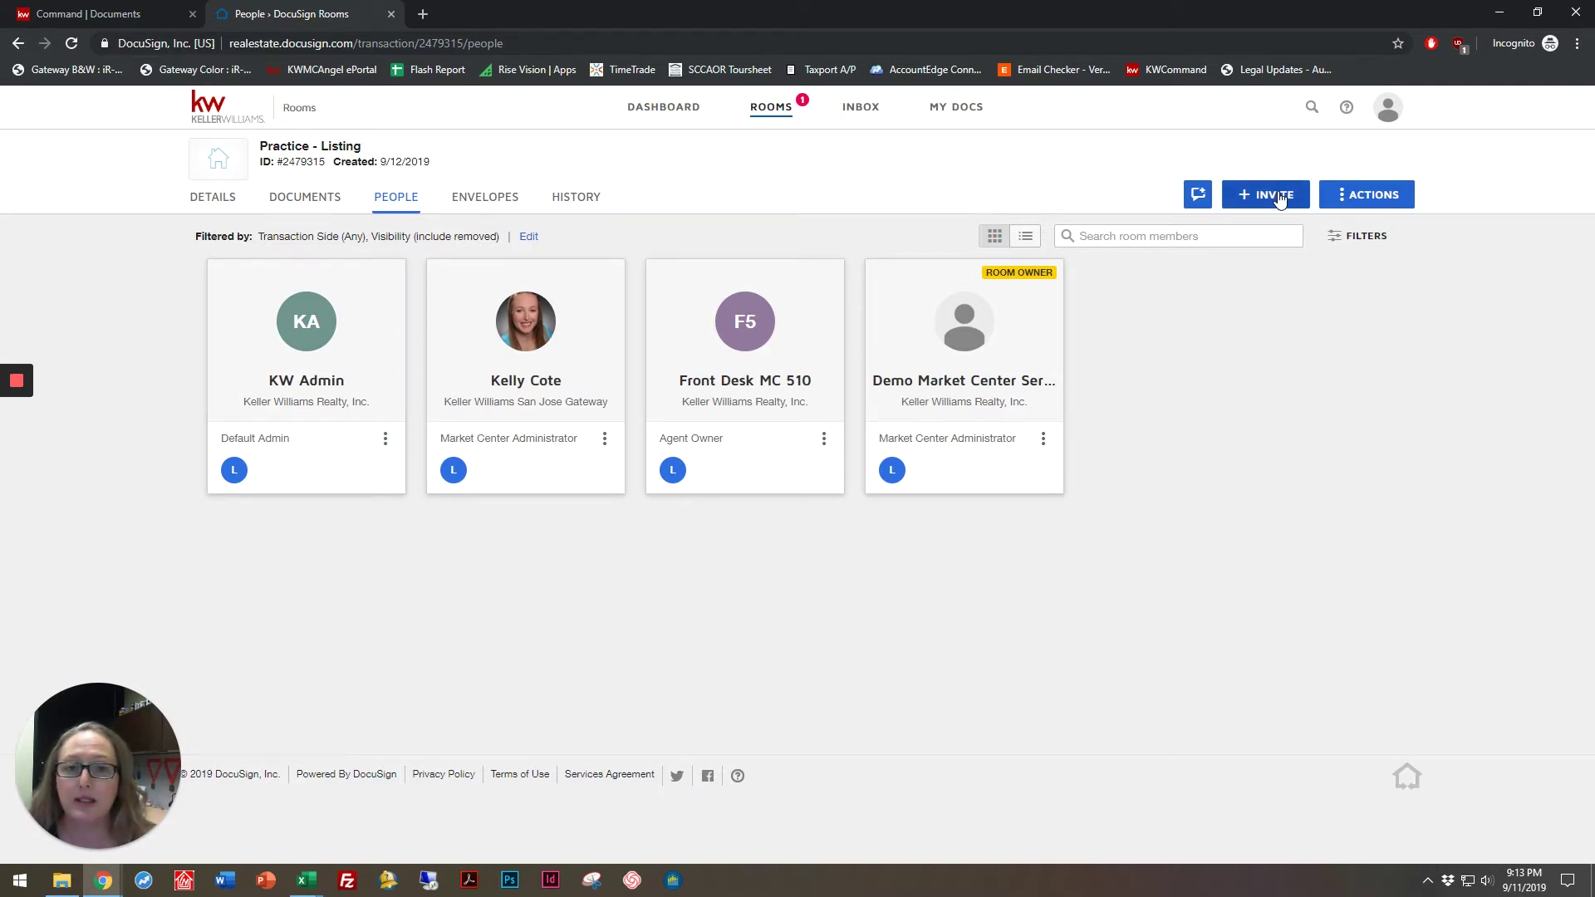
From the room's Envelopes page, create a new envelope named 'Please DocuSign for Listing'
left_click(494, 204)
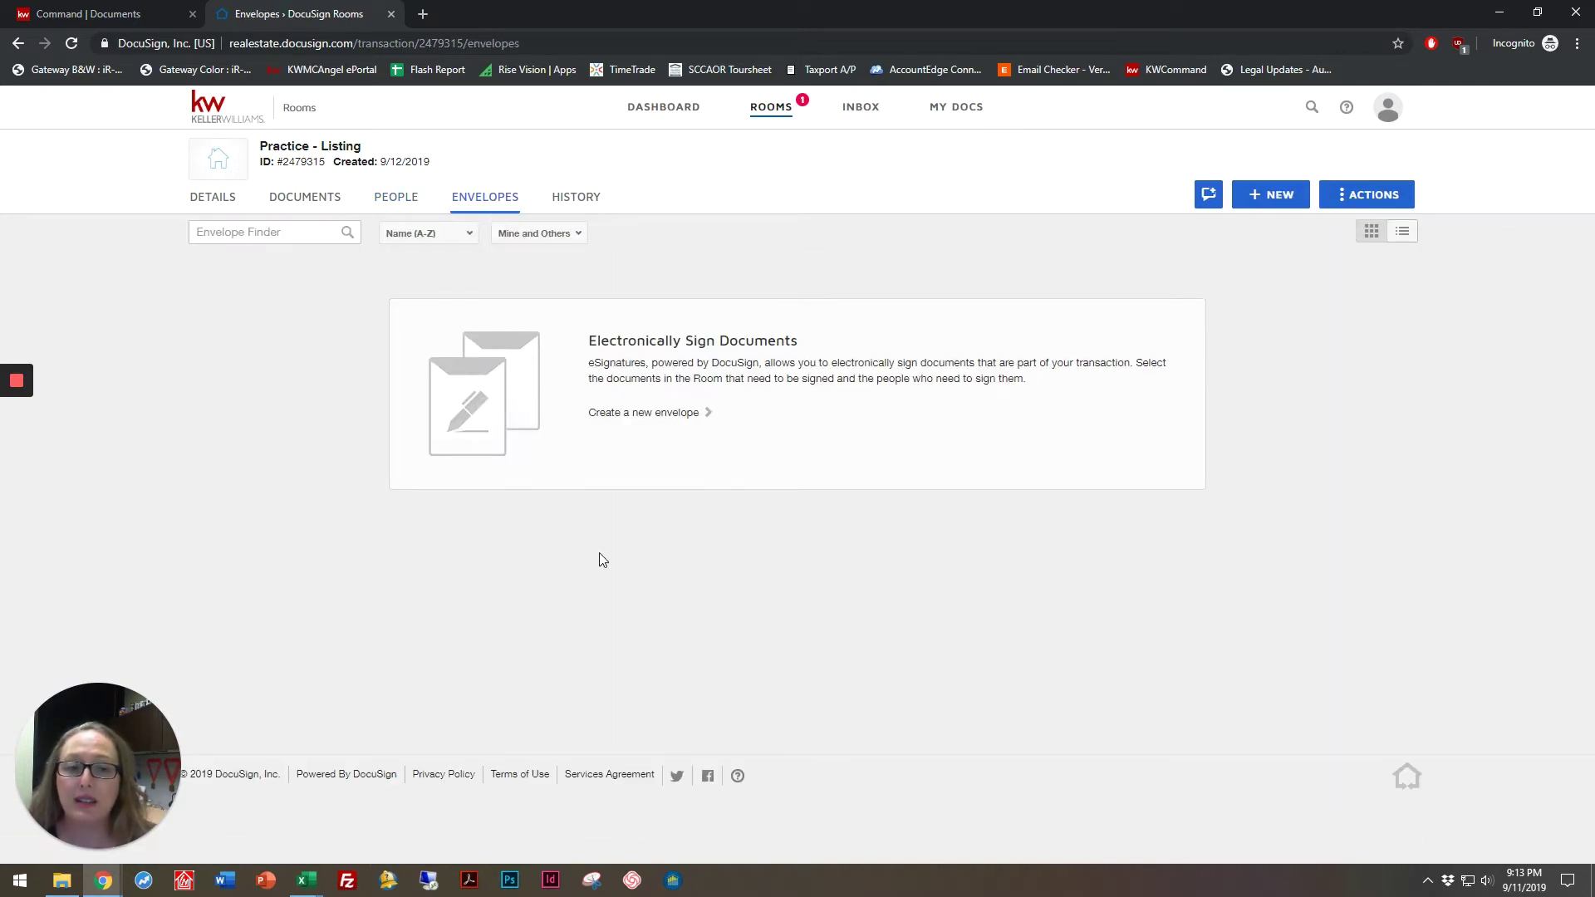
left_click(648, 412)
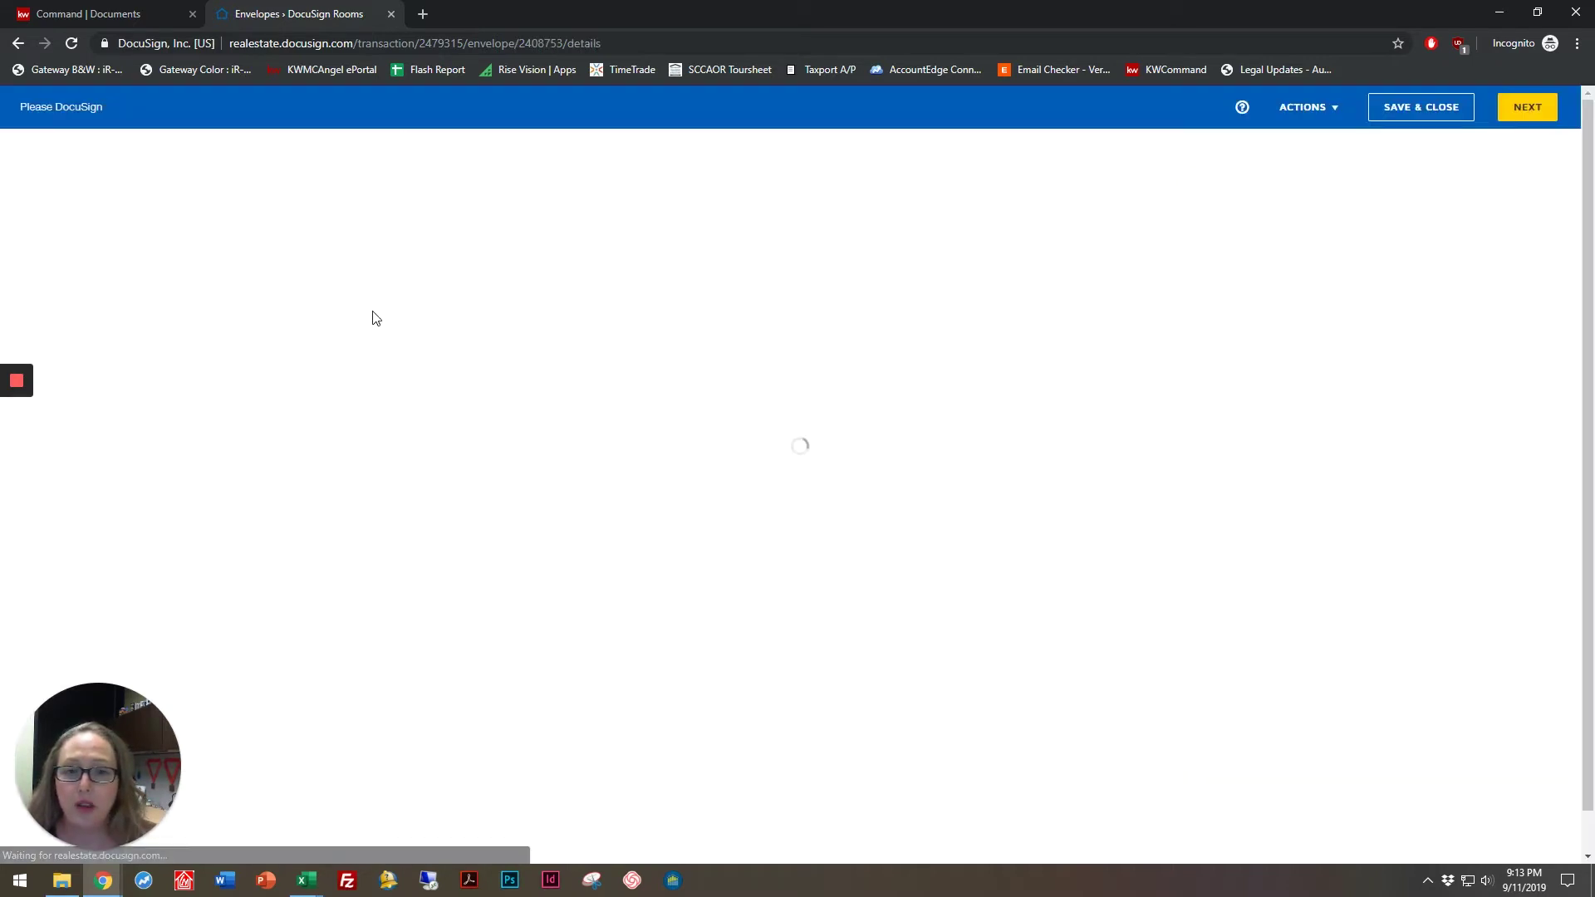
left_click(309, 260)
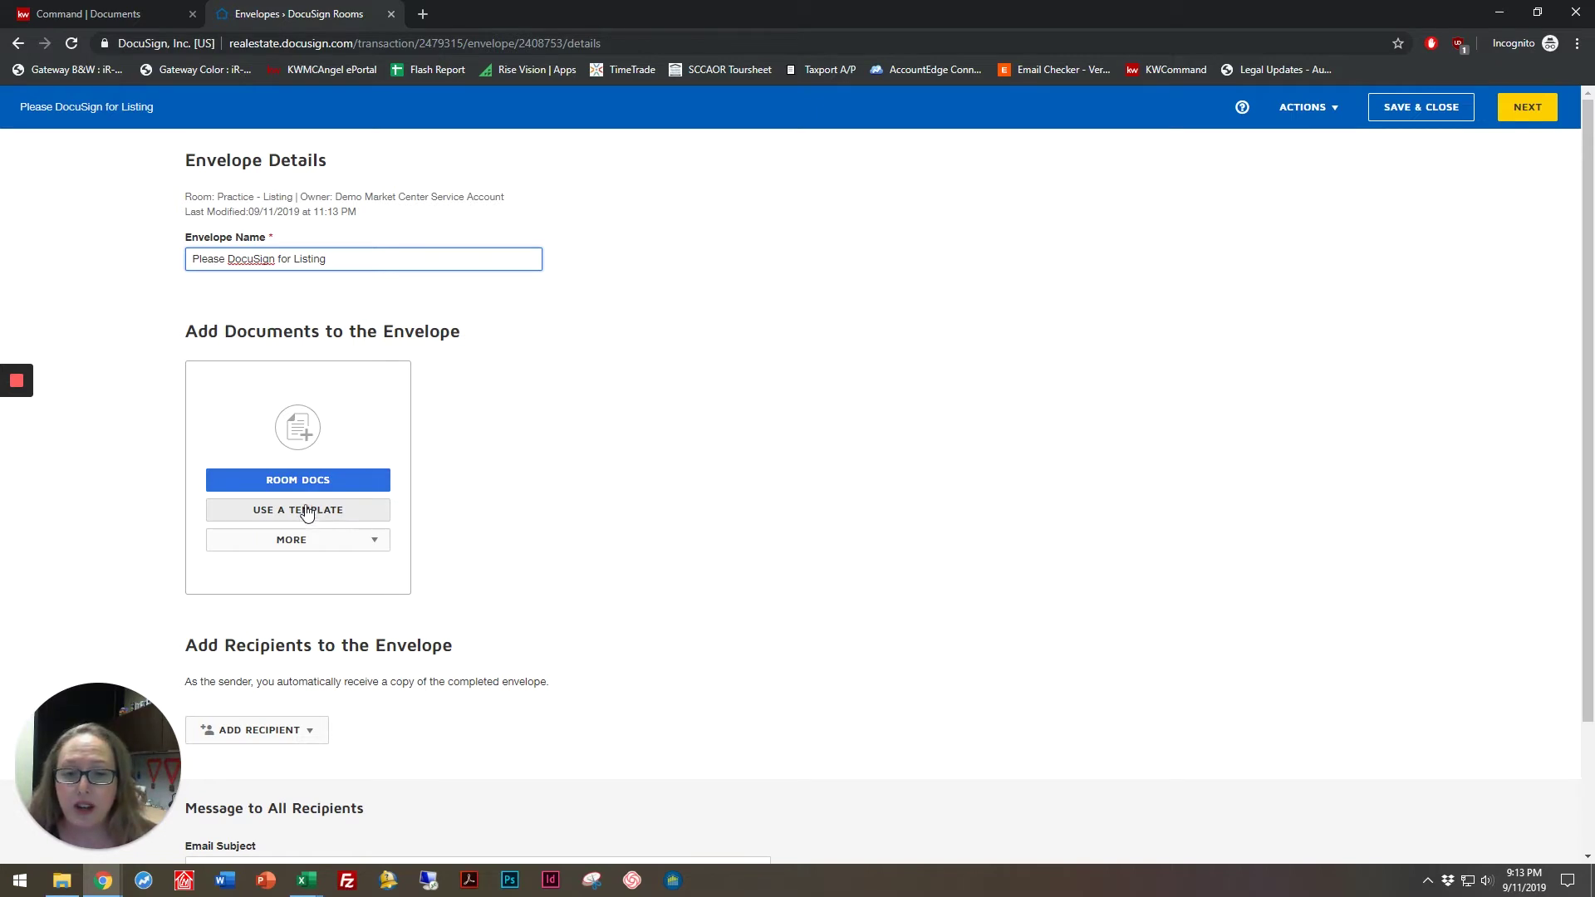
Add the Notice of Withdrawal of Offer, One to Four Family Residential Contract and Residential Listing Checklist room docs
left_click(371, 542)
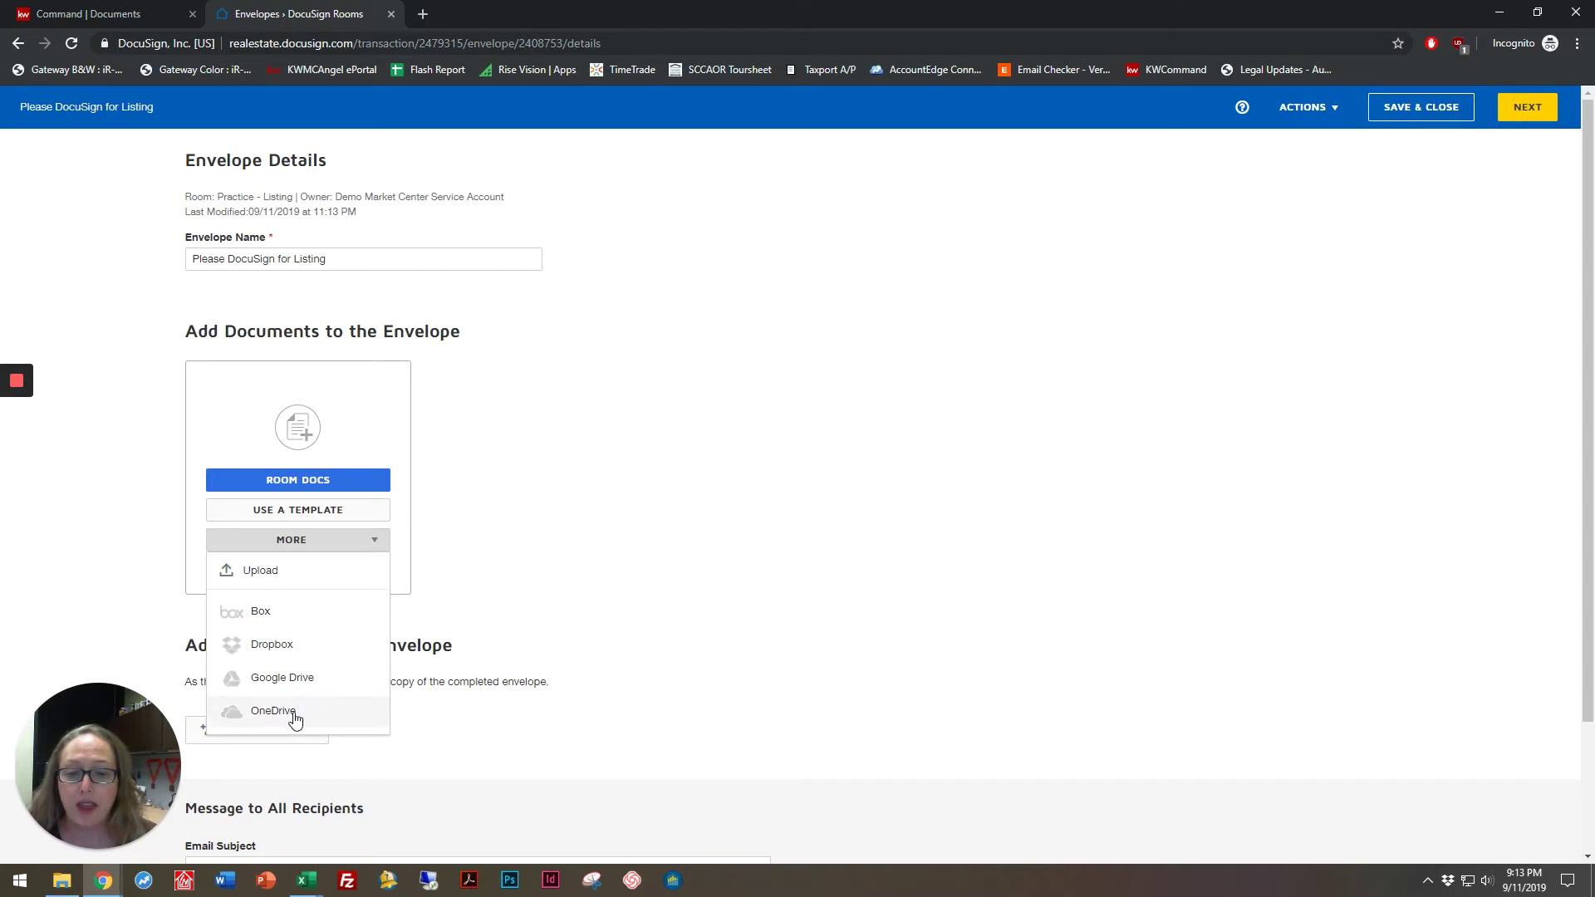
left_click(308, 482)
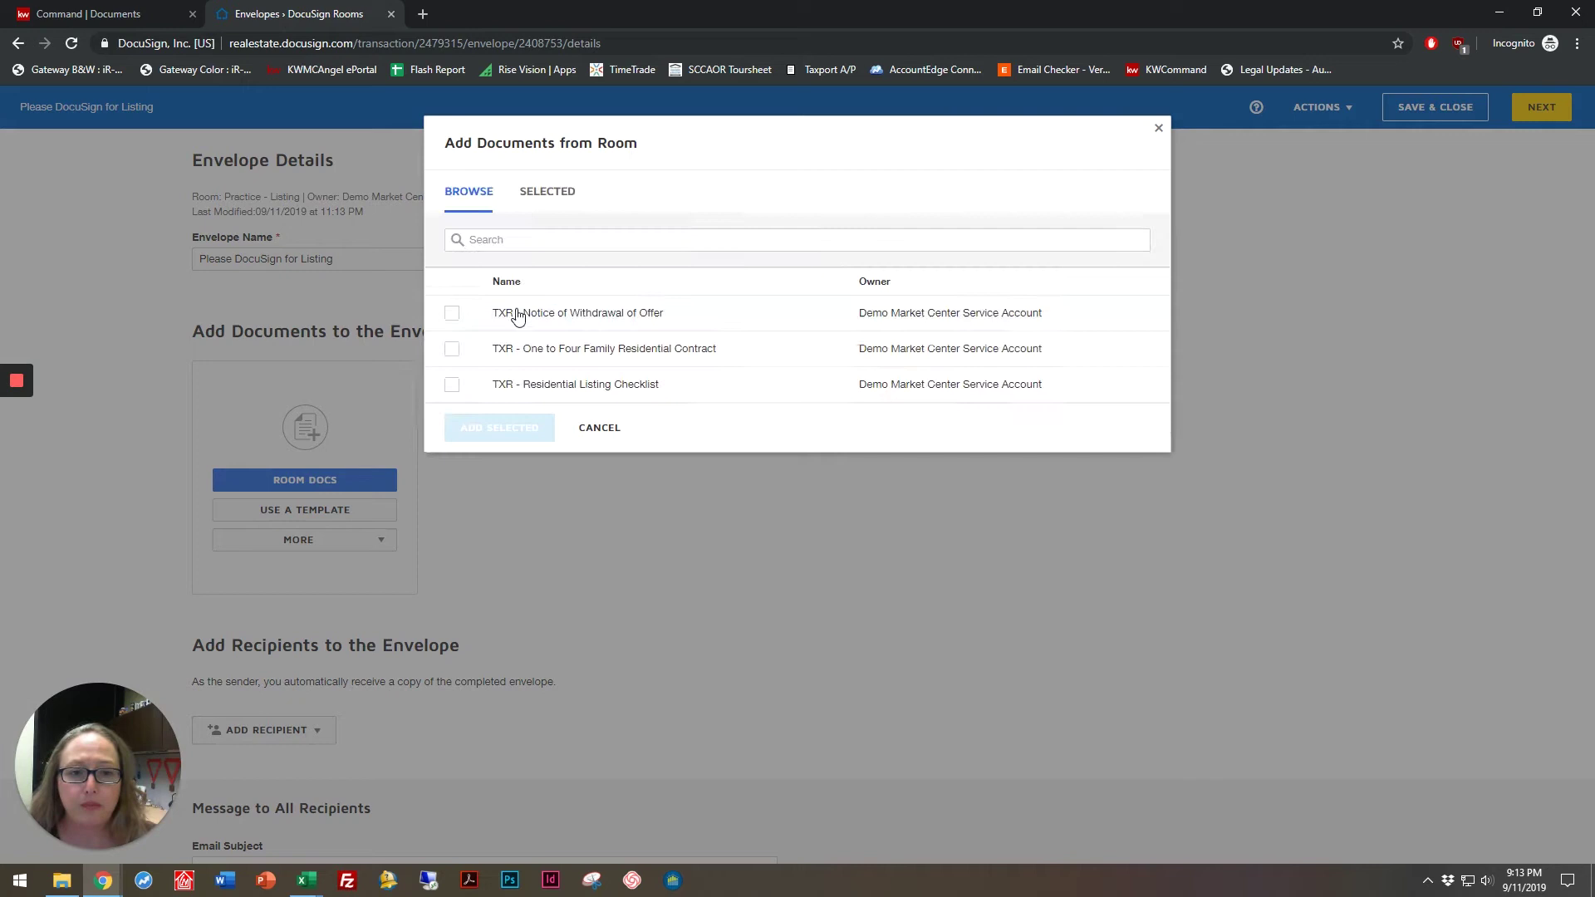
left_click(451, 313)
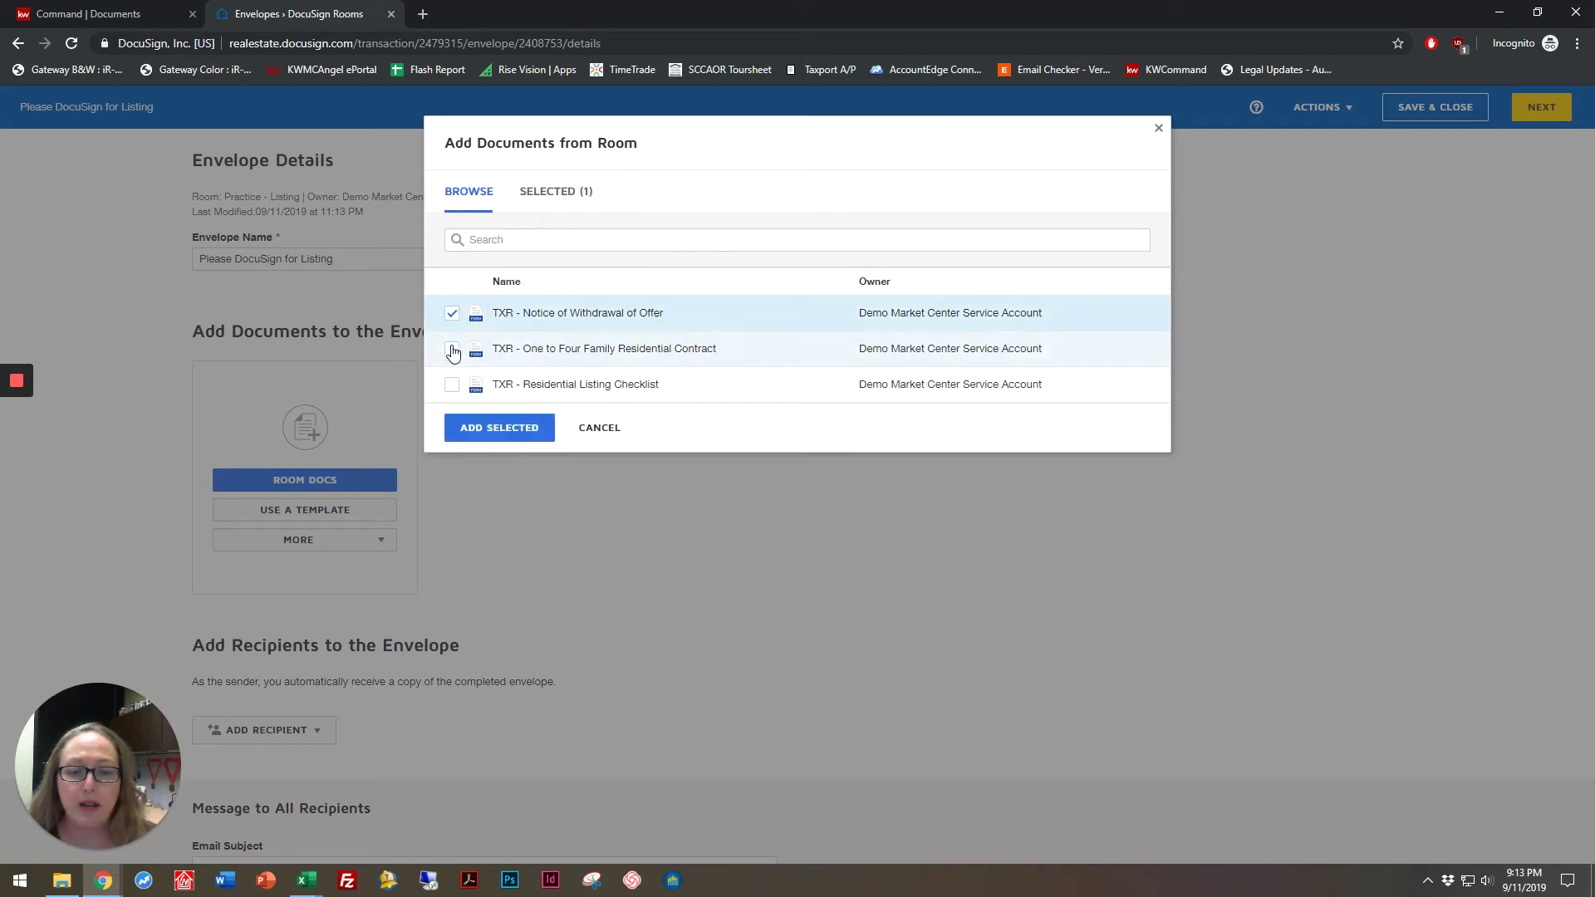
left_click(452, 350)
left_click(452, 384)
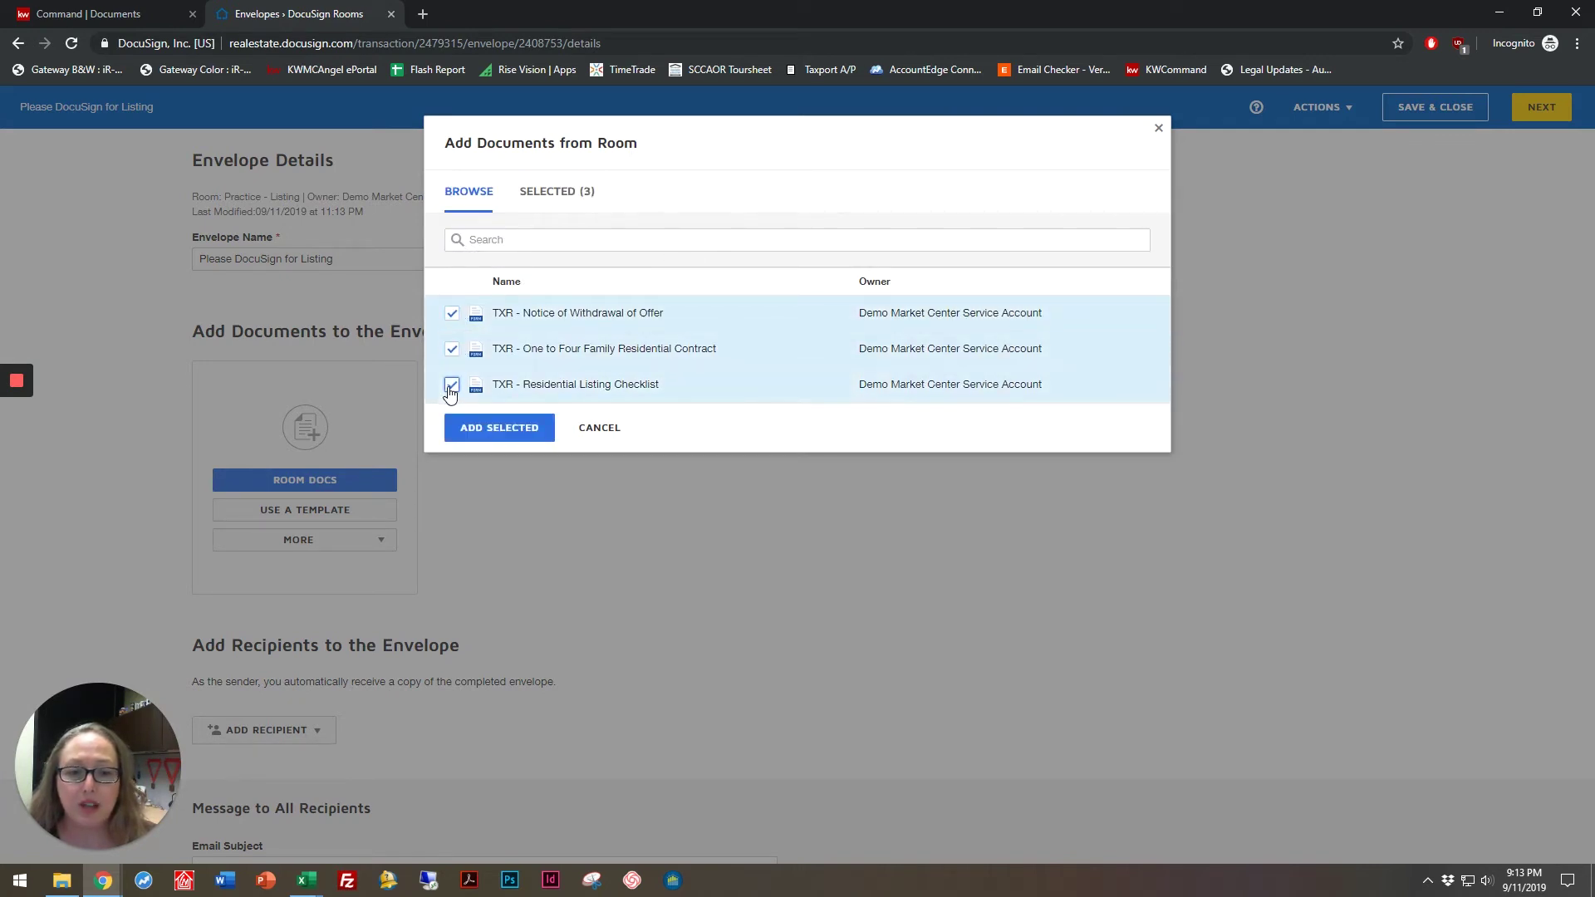
left_click(501, 428)
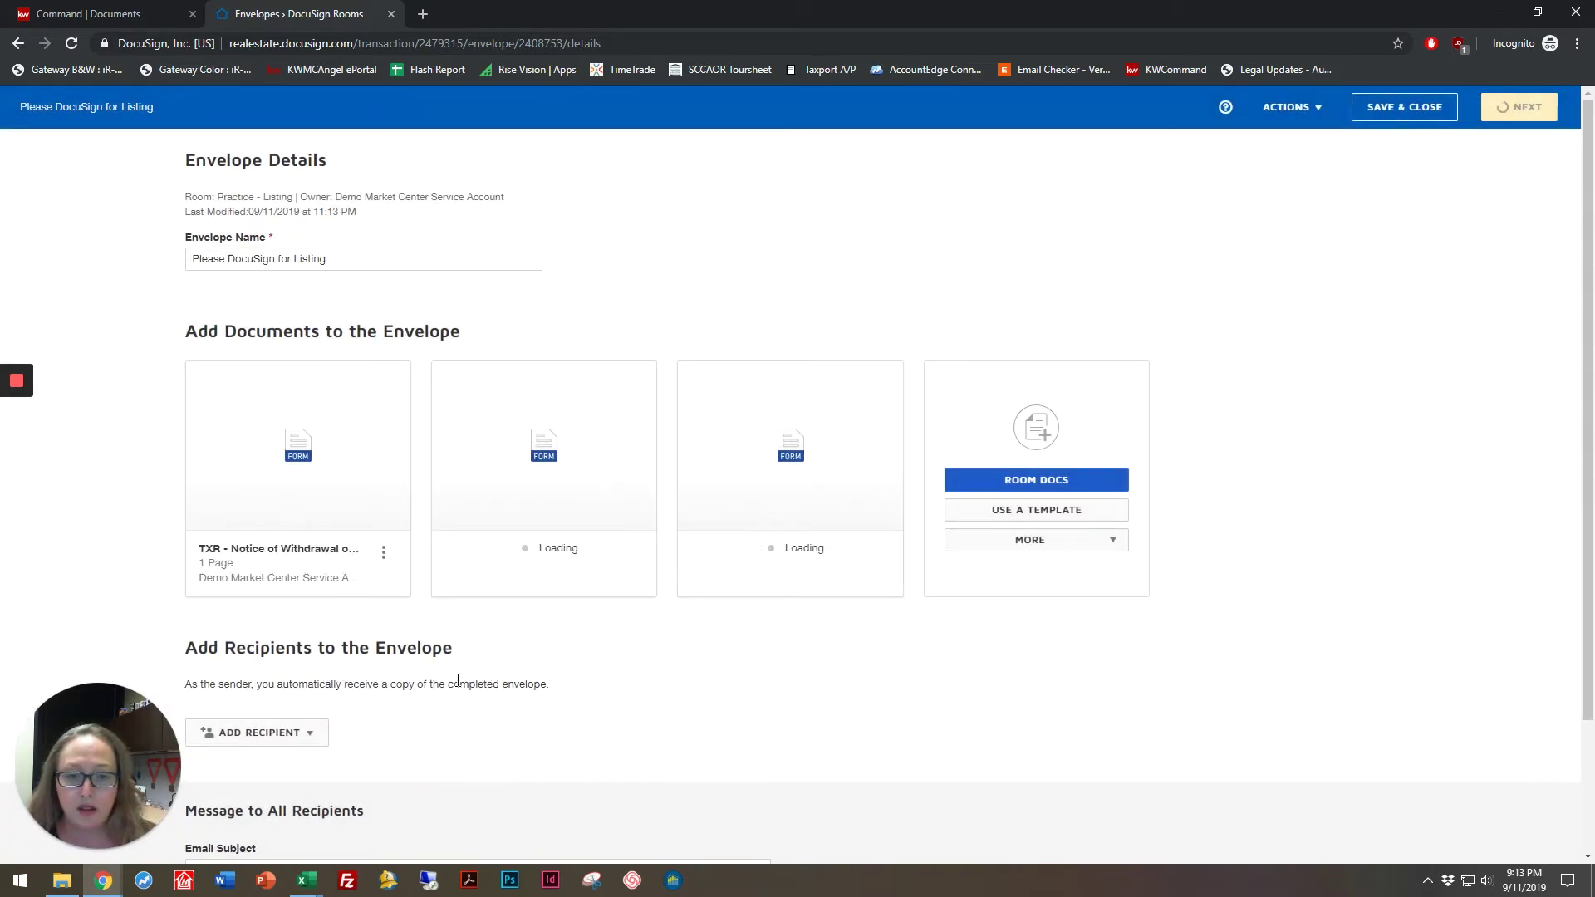
Add Market Center Administrator and Front Desk MC 510 from the room participants as signing recipients
scroll(458, 680, "down", 2)
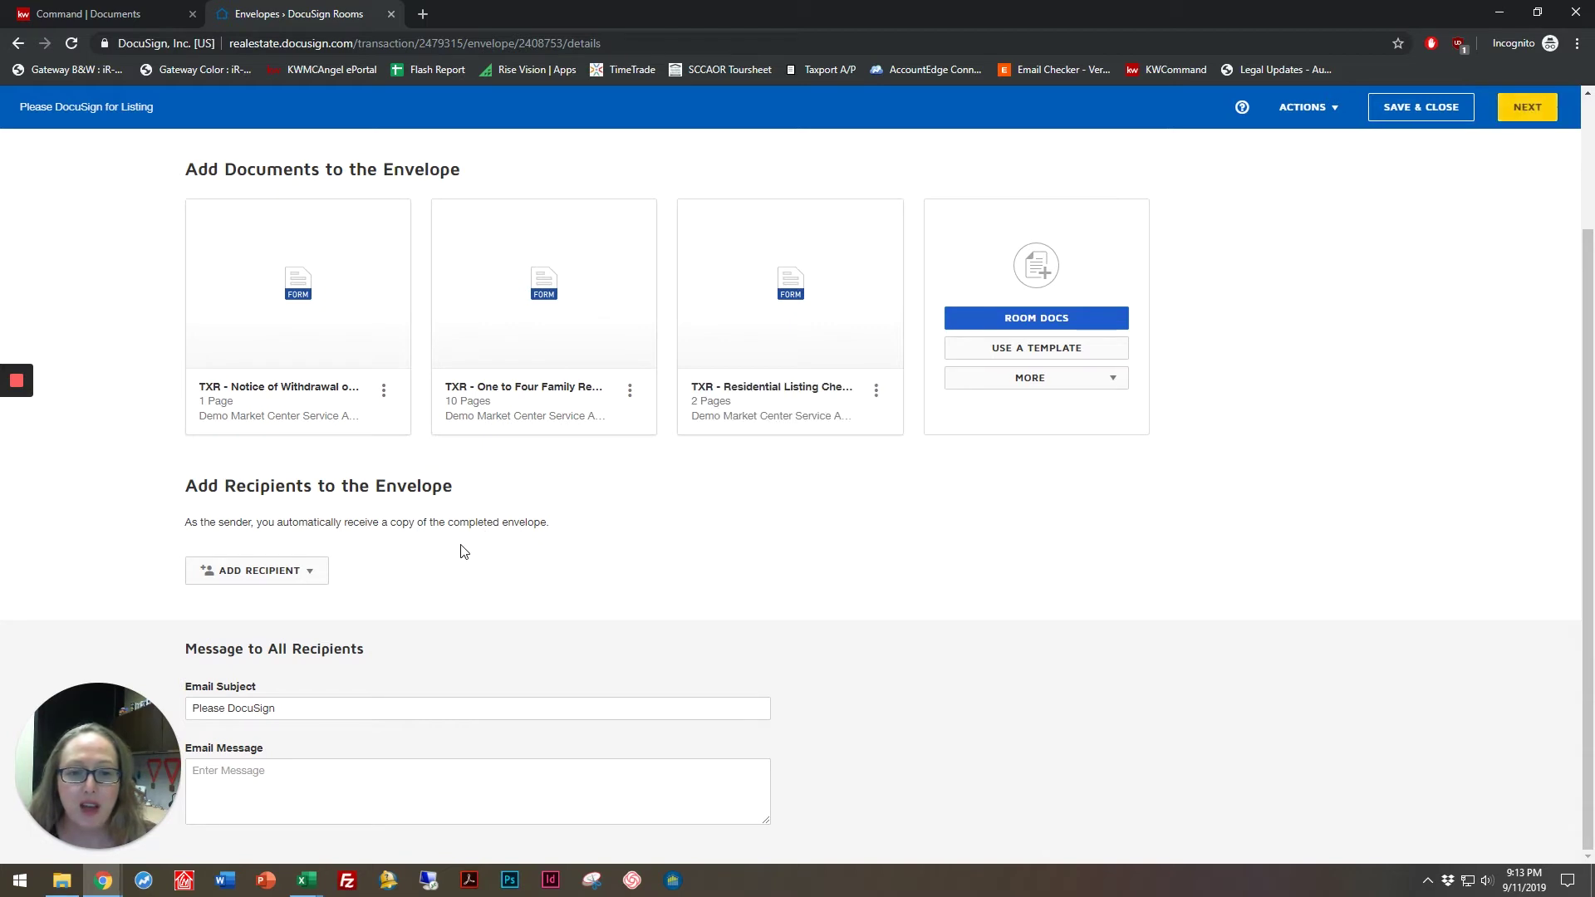
left_click(309, 573)
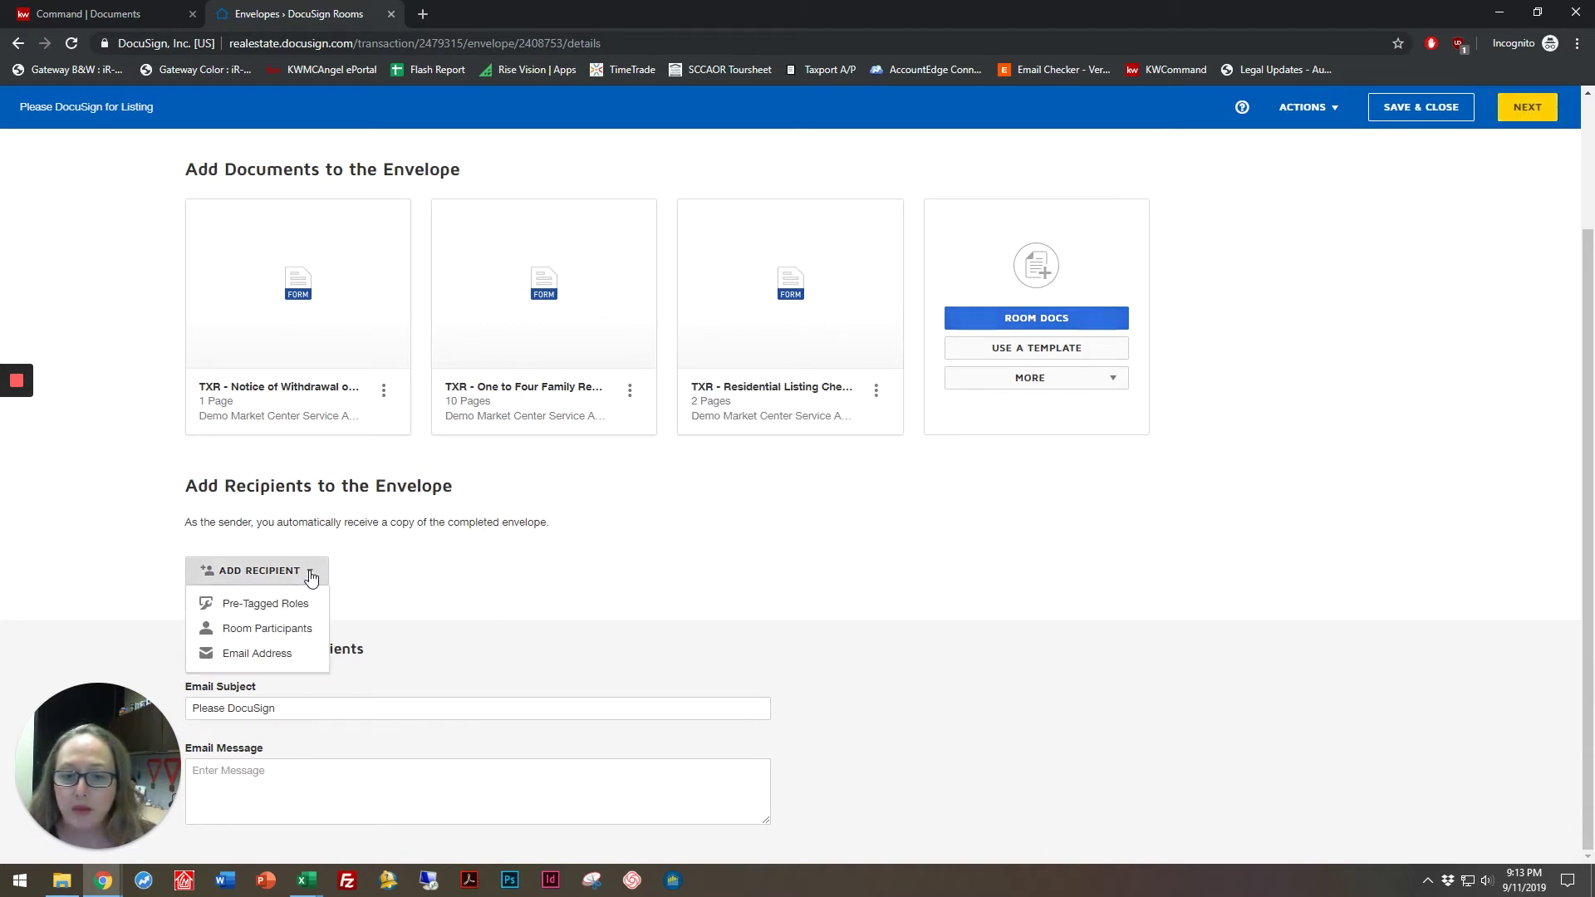
left_click(291, 636)
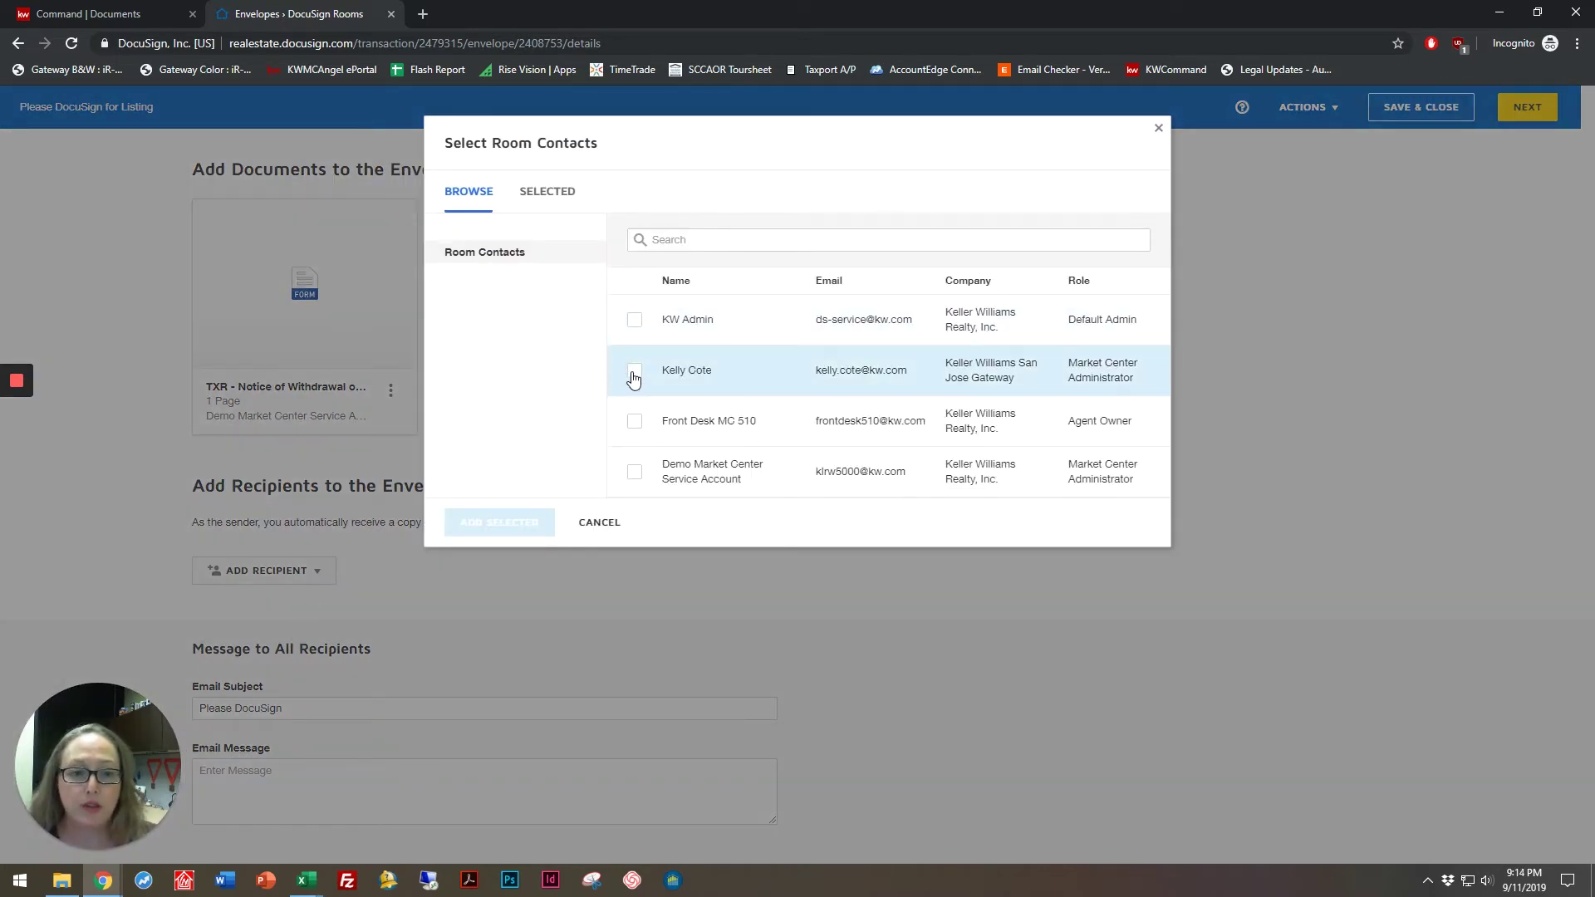
left_click(633, 372)
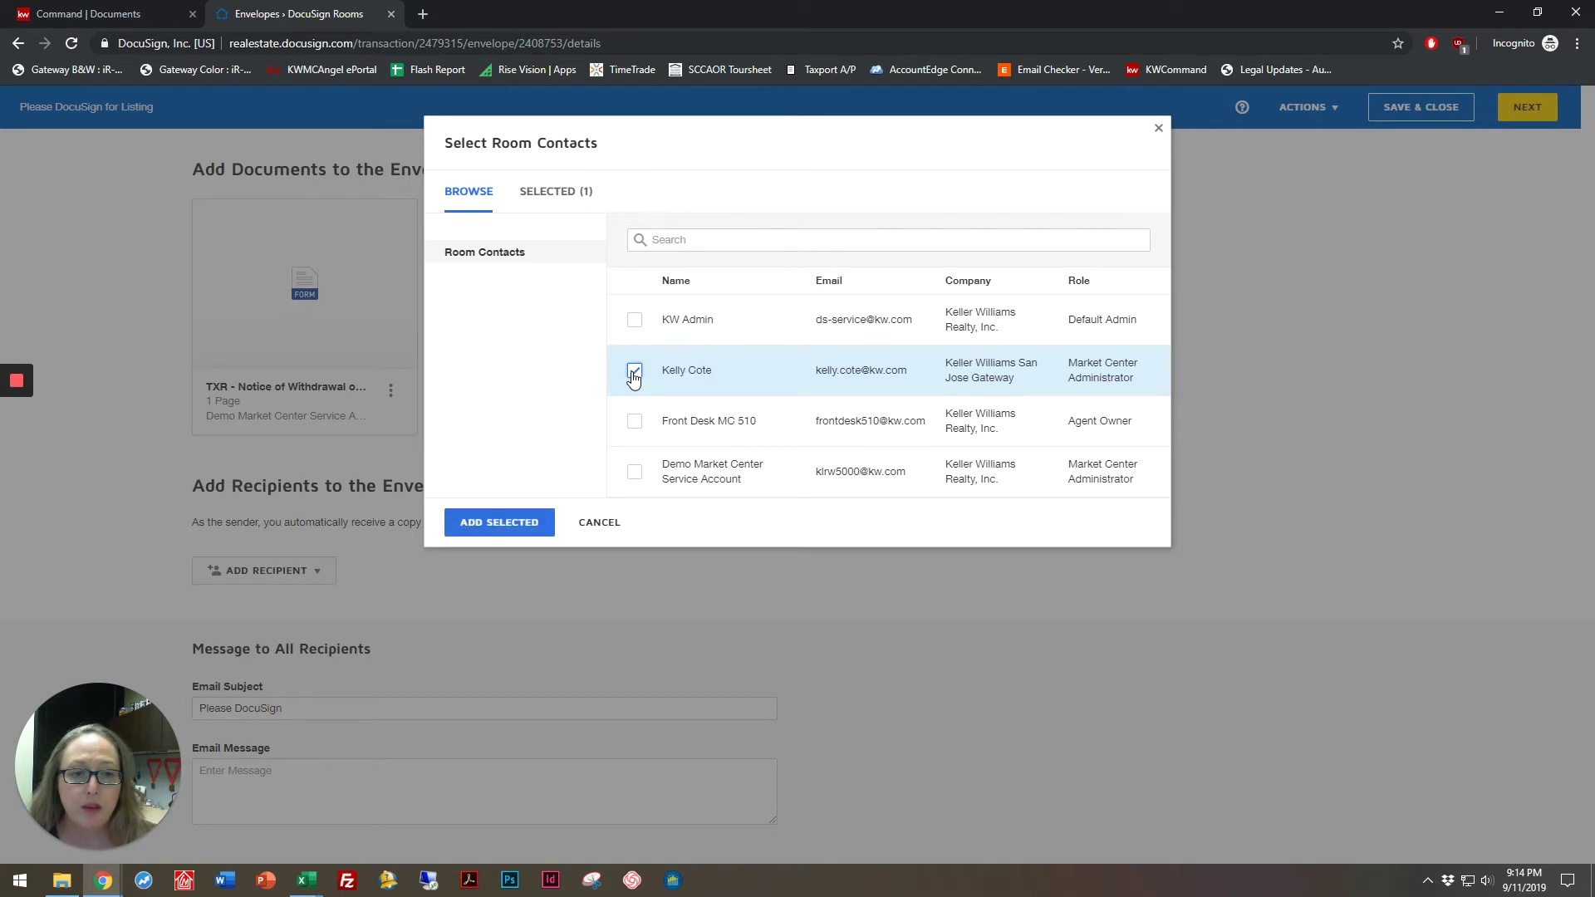
left_click(635, 425)
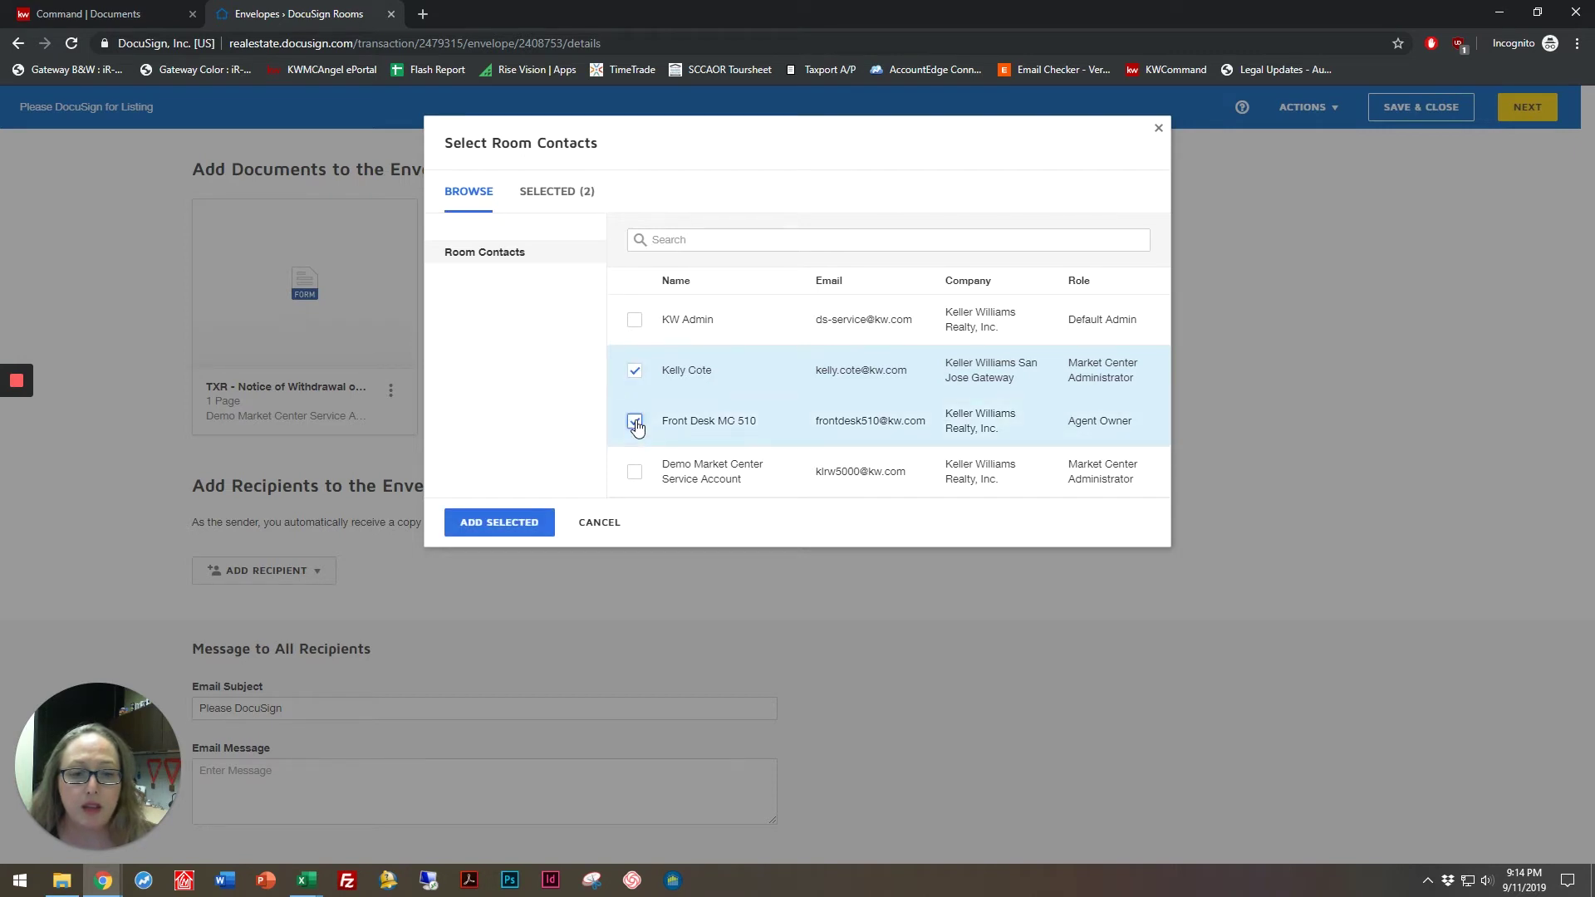
left_click(516, 527)
scroll(768, 616, "down", 1)
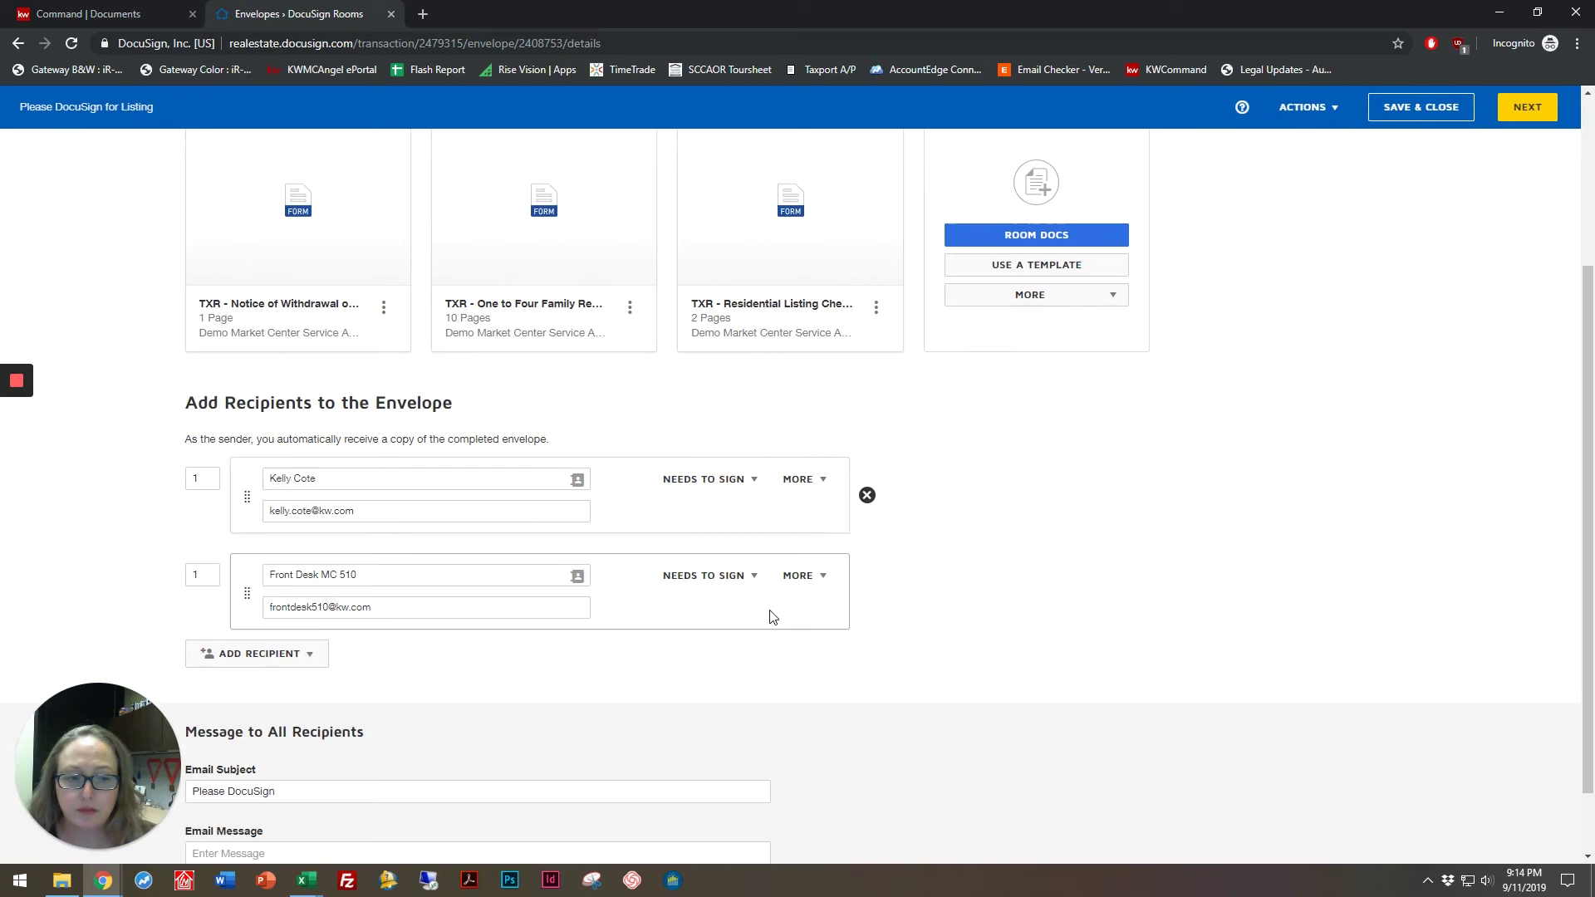
Change Front Desk MC 510's recipient role to Needs to View
scroll(770, 616, "down", 1)
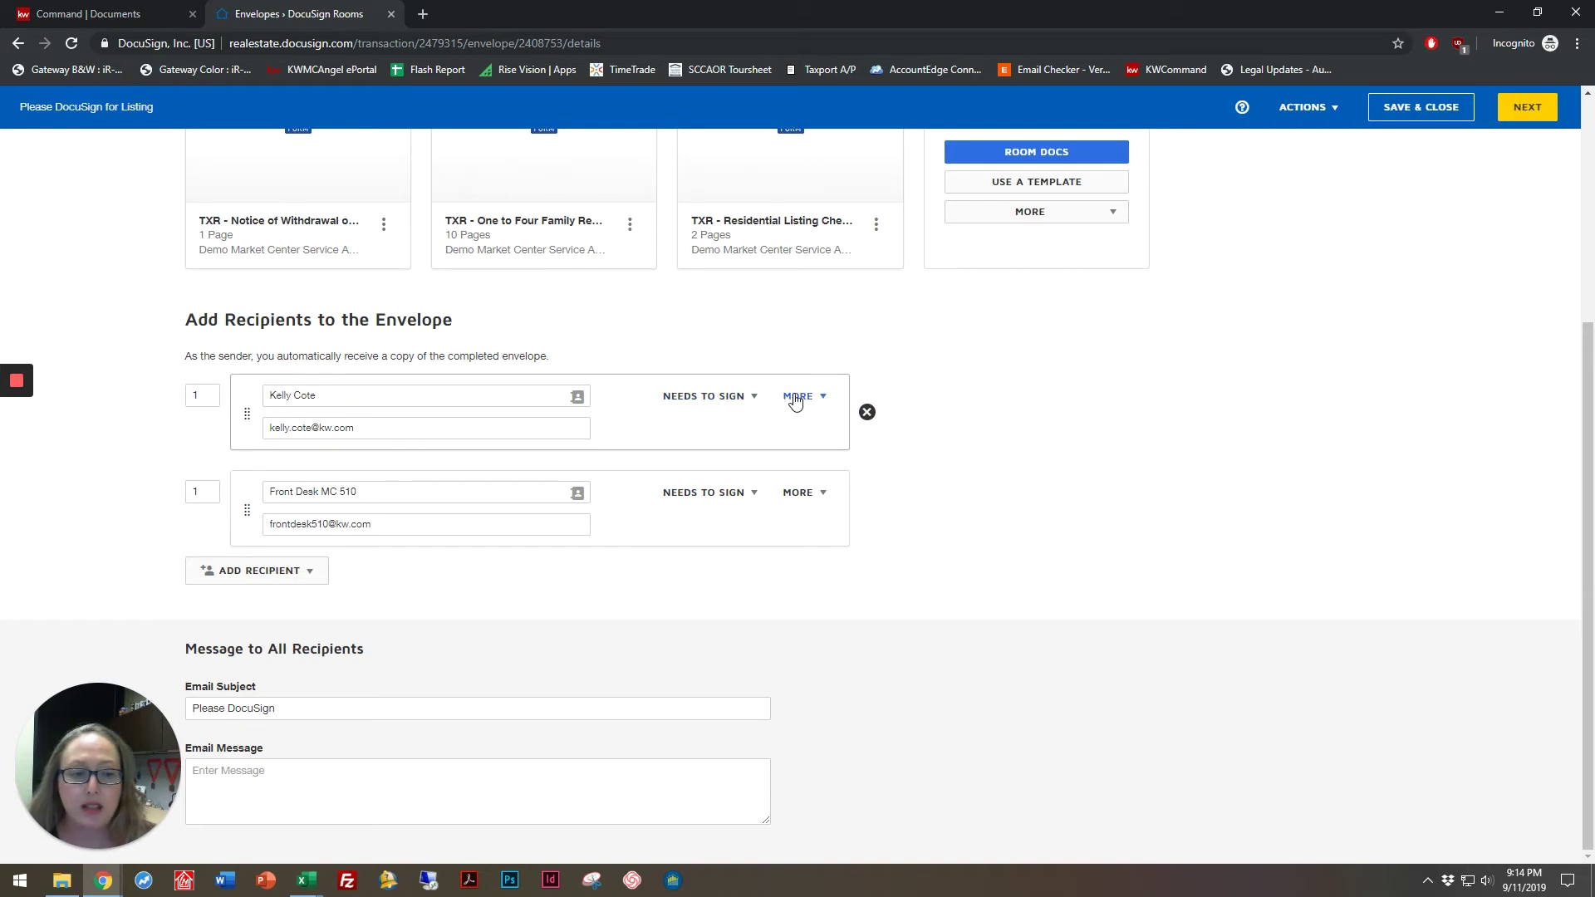
left_click(754, 494)
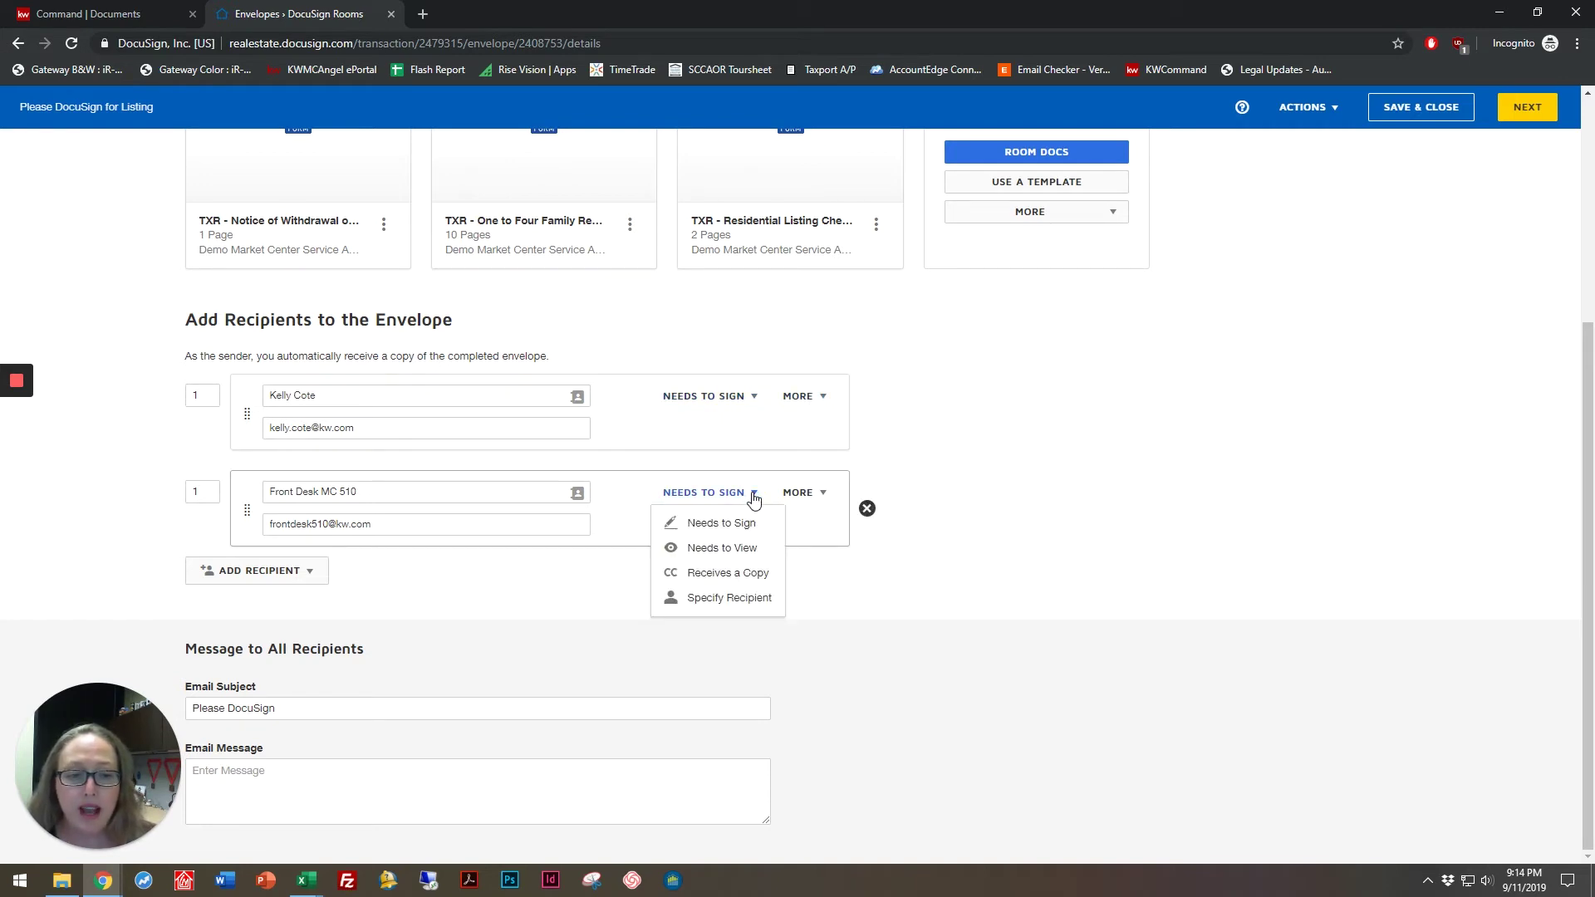
left_click(745, 556)
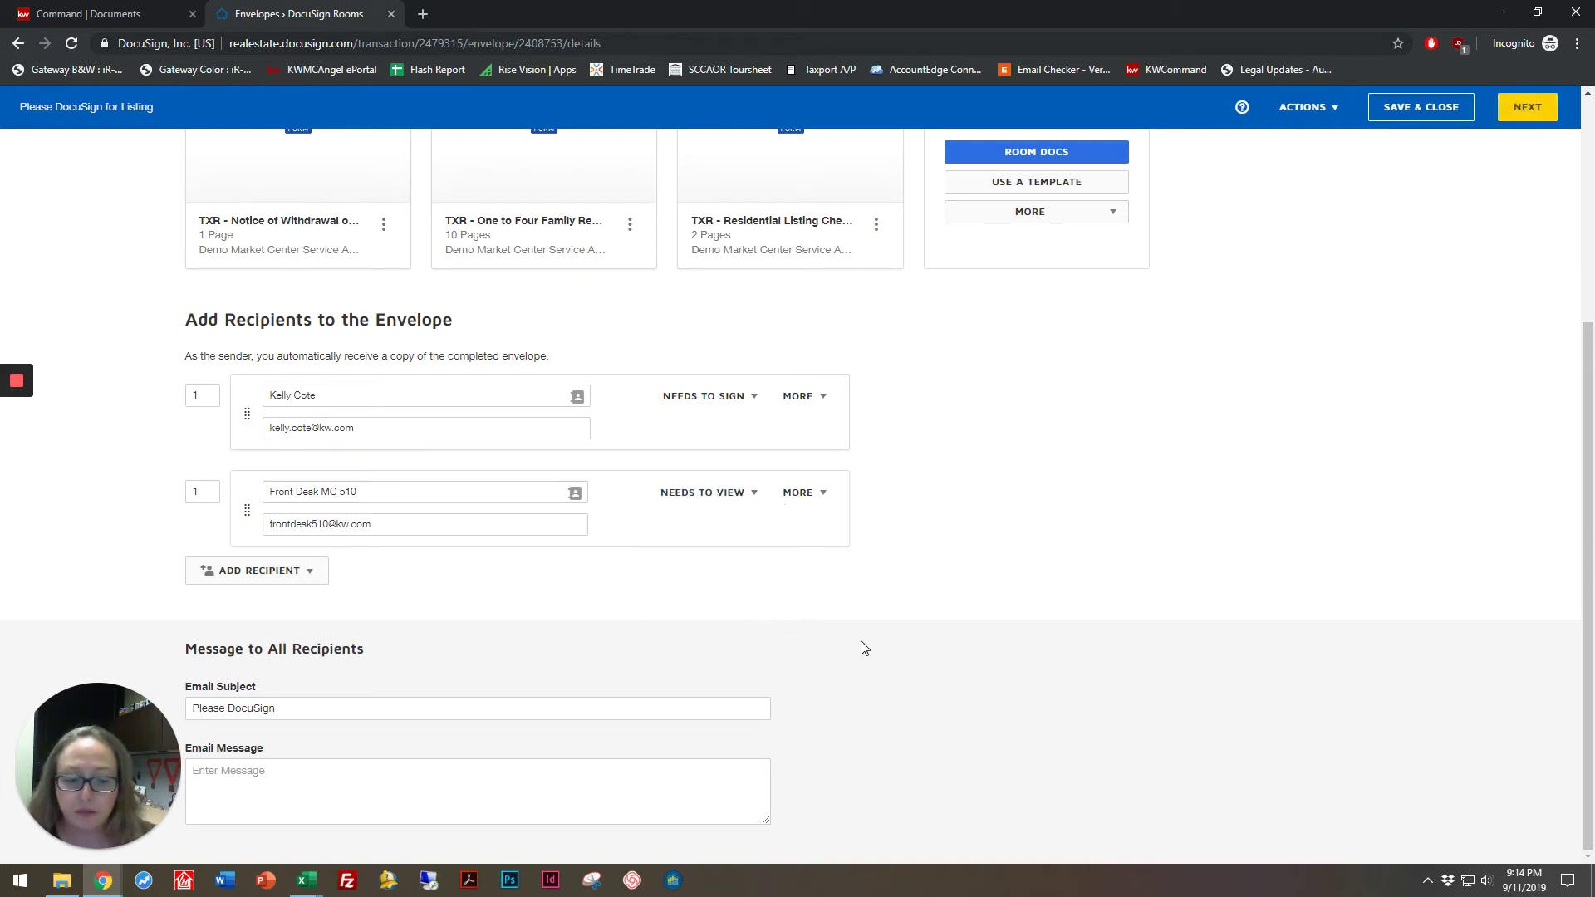
Enter the email message 'Looking forward to reviewing these documents with you this evening. Thank you!'
left_click(583, 776)
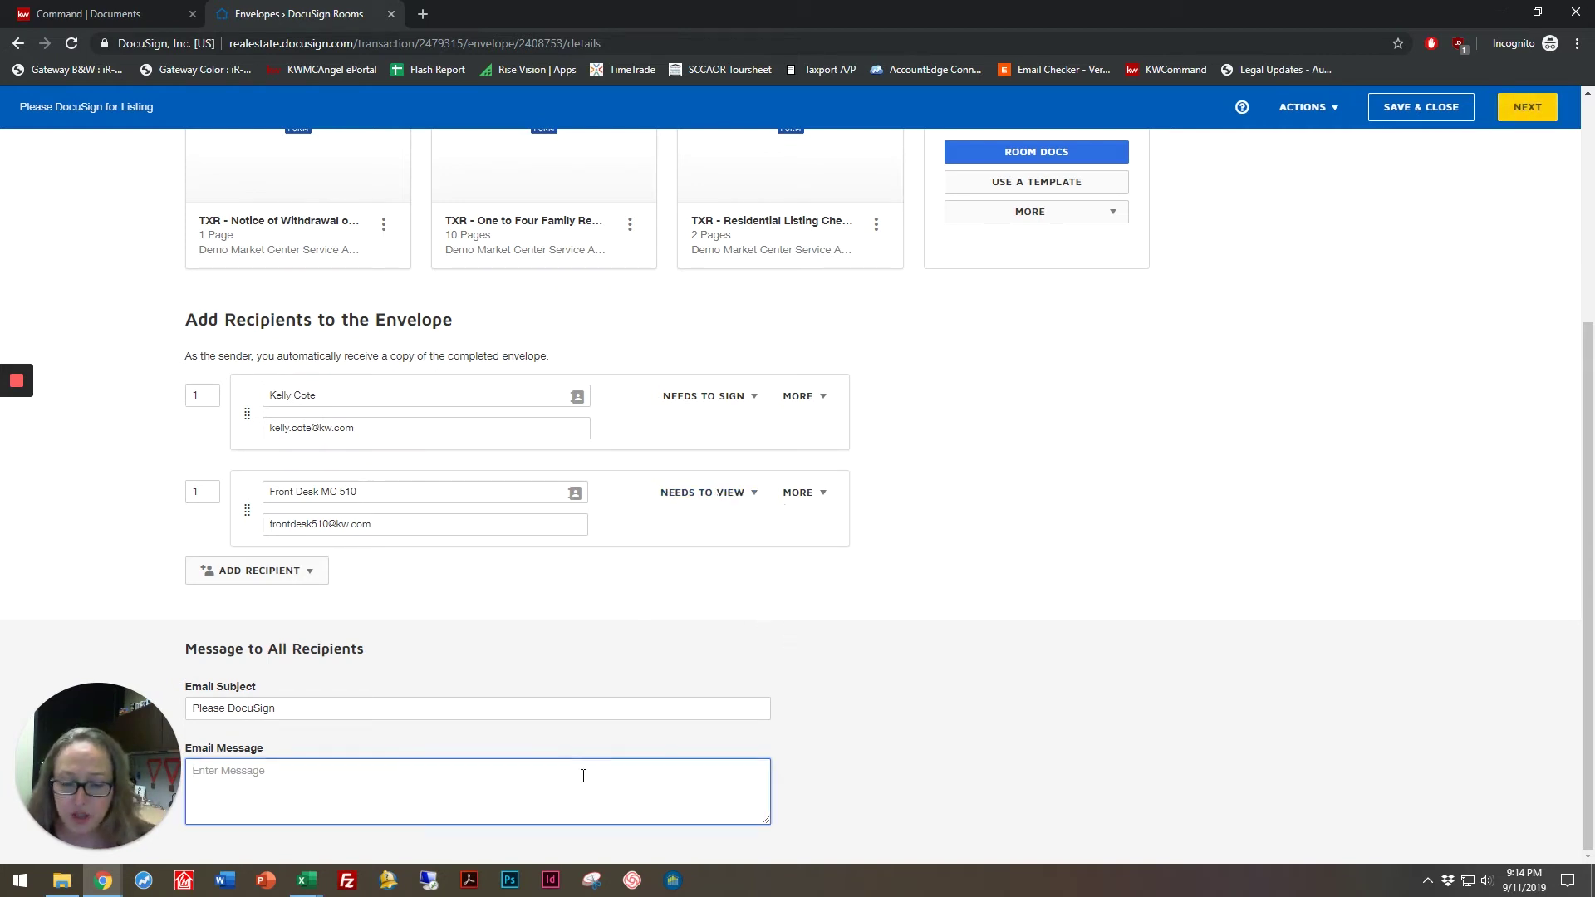
type("Looking forward to reviewing these")
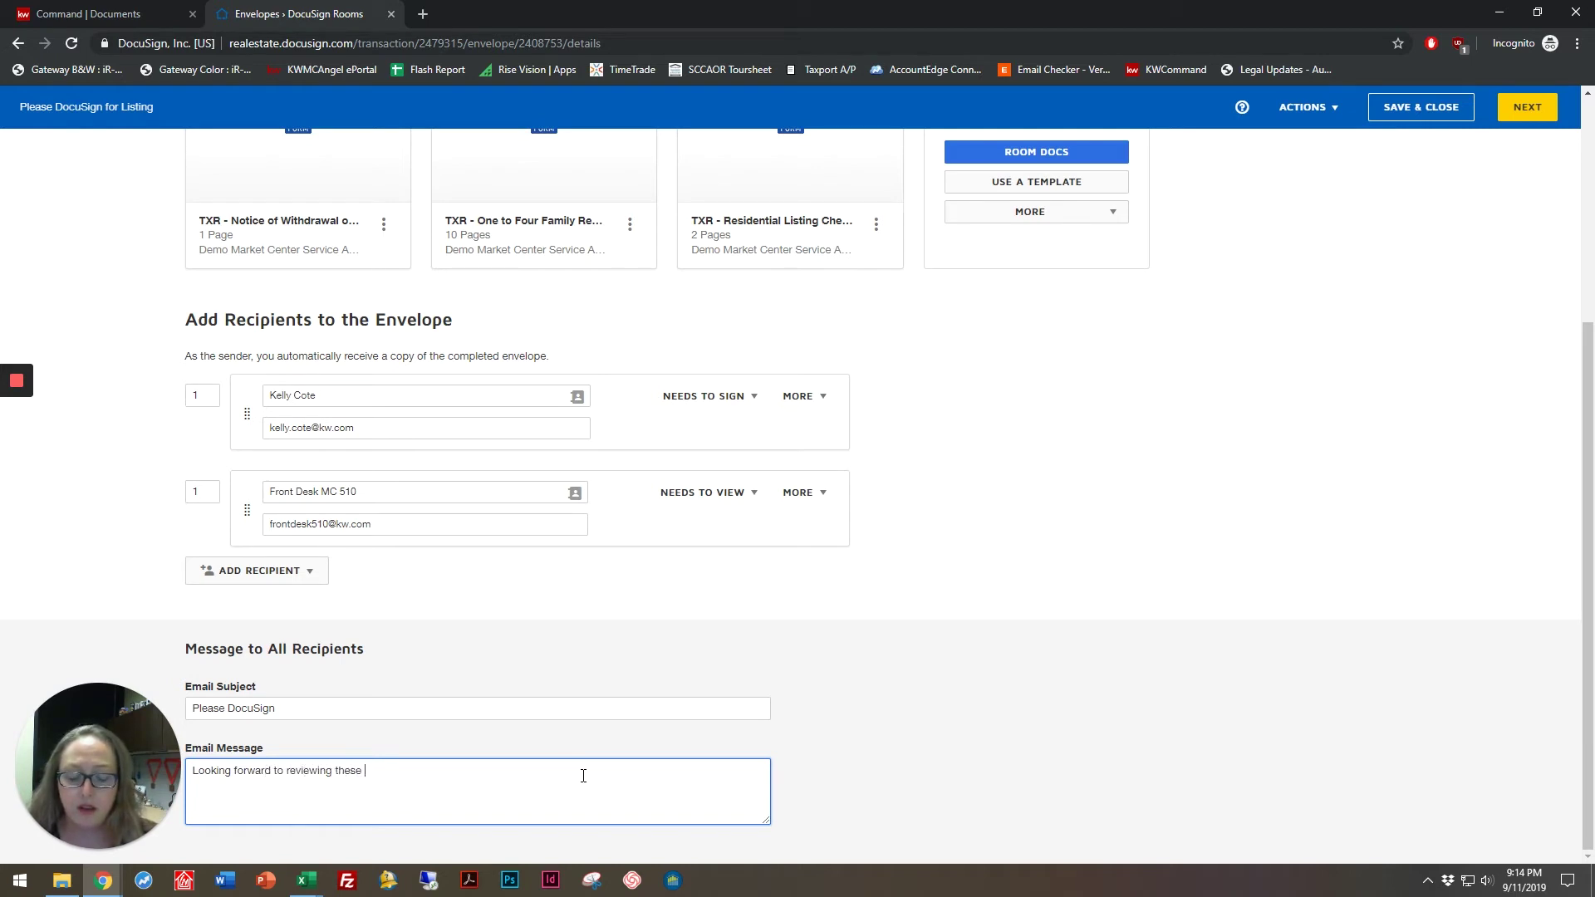
type(" documents with you this evening. Thank you!")
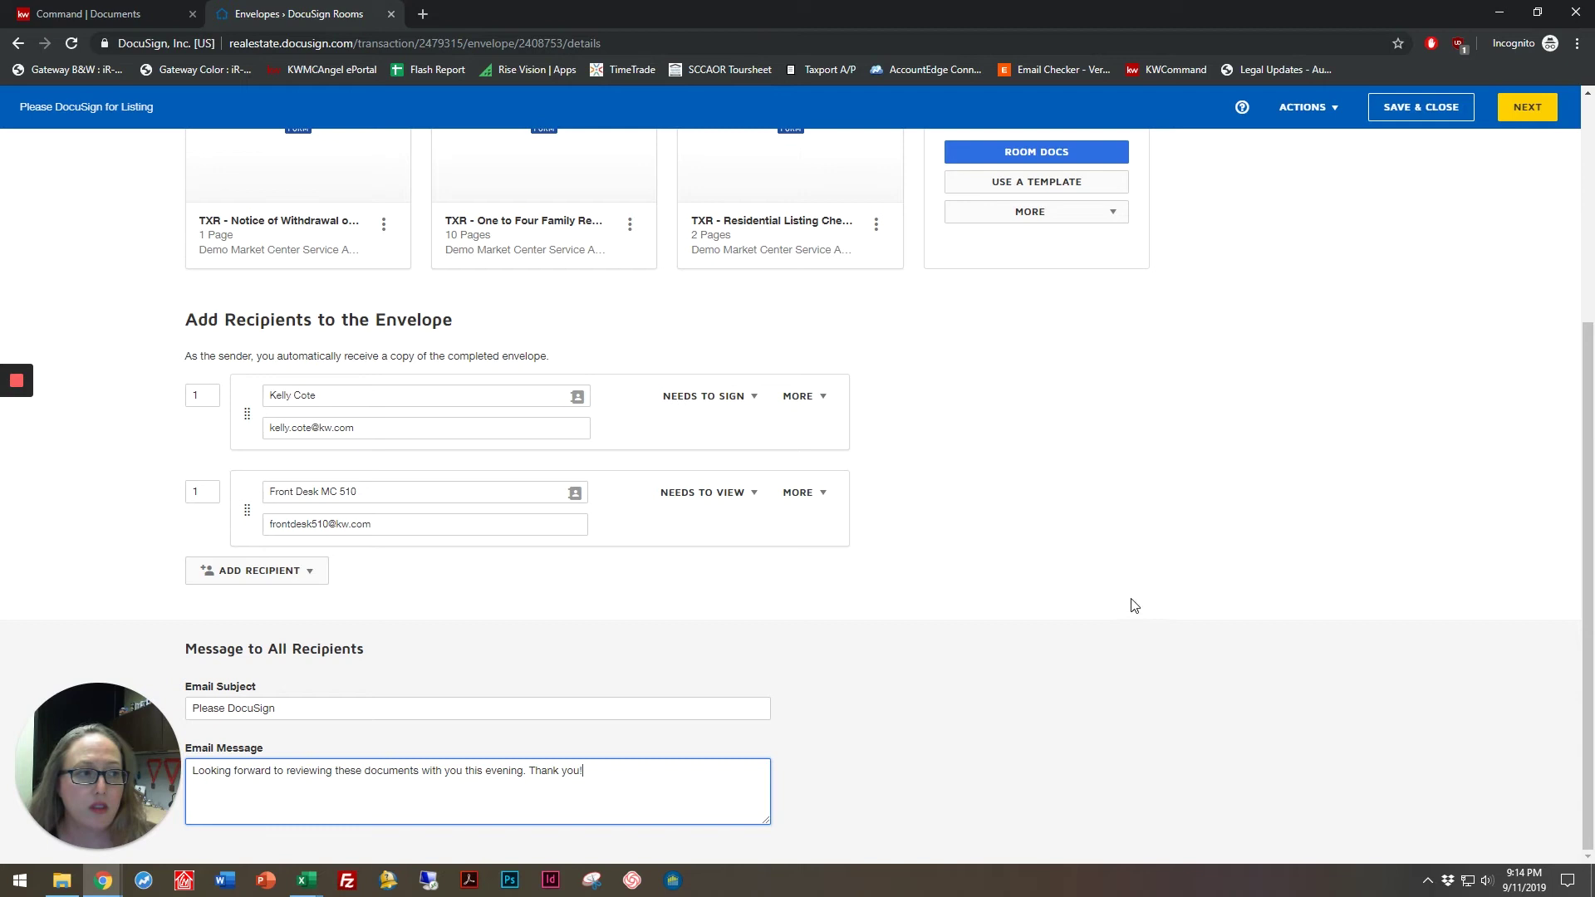
left_click(1325, 117)
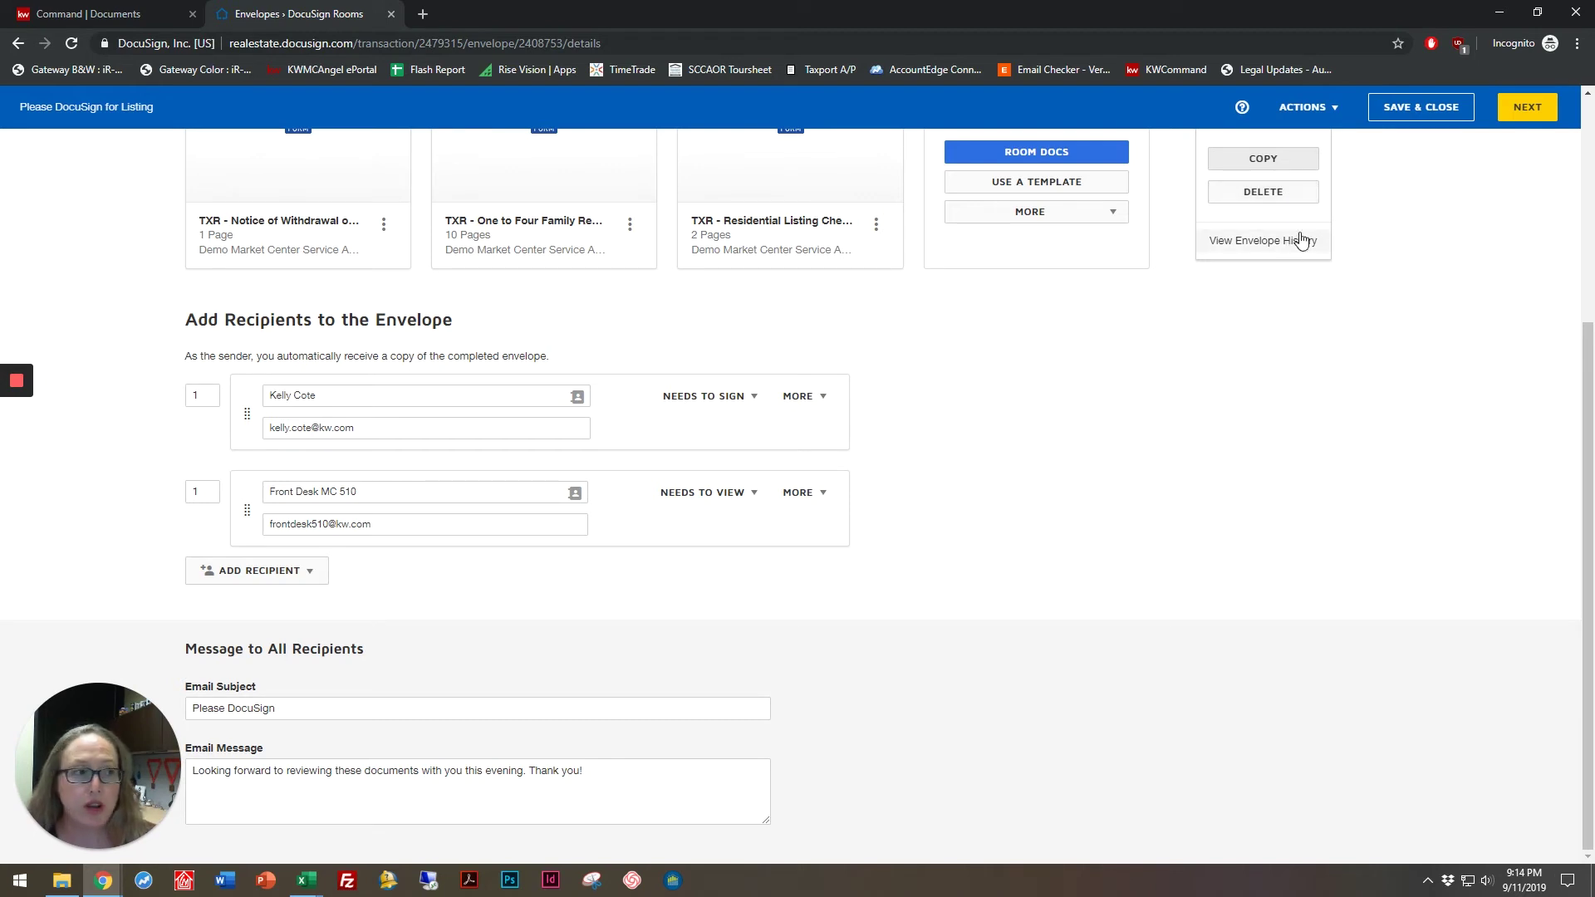
Go to the Add Fields page and bring the Notice of Withdrawal's signature lines into view
left_click(1533, 113)
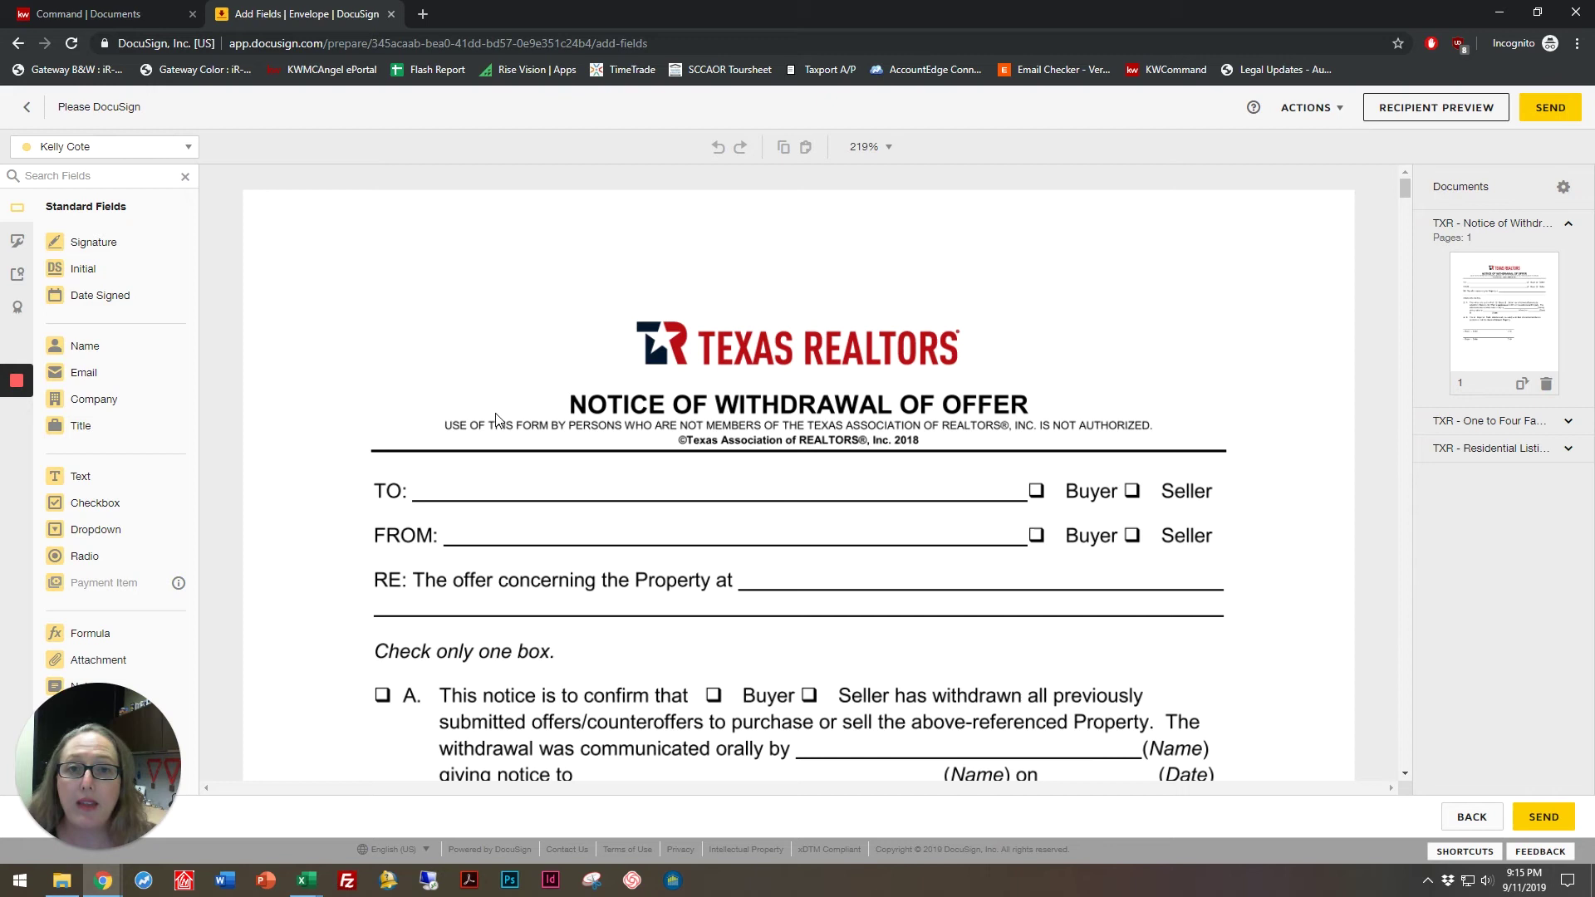
scroll(656, 386, "down", 5)
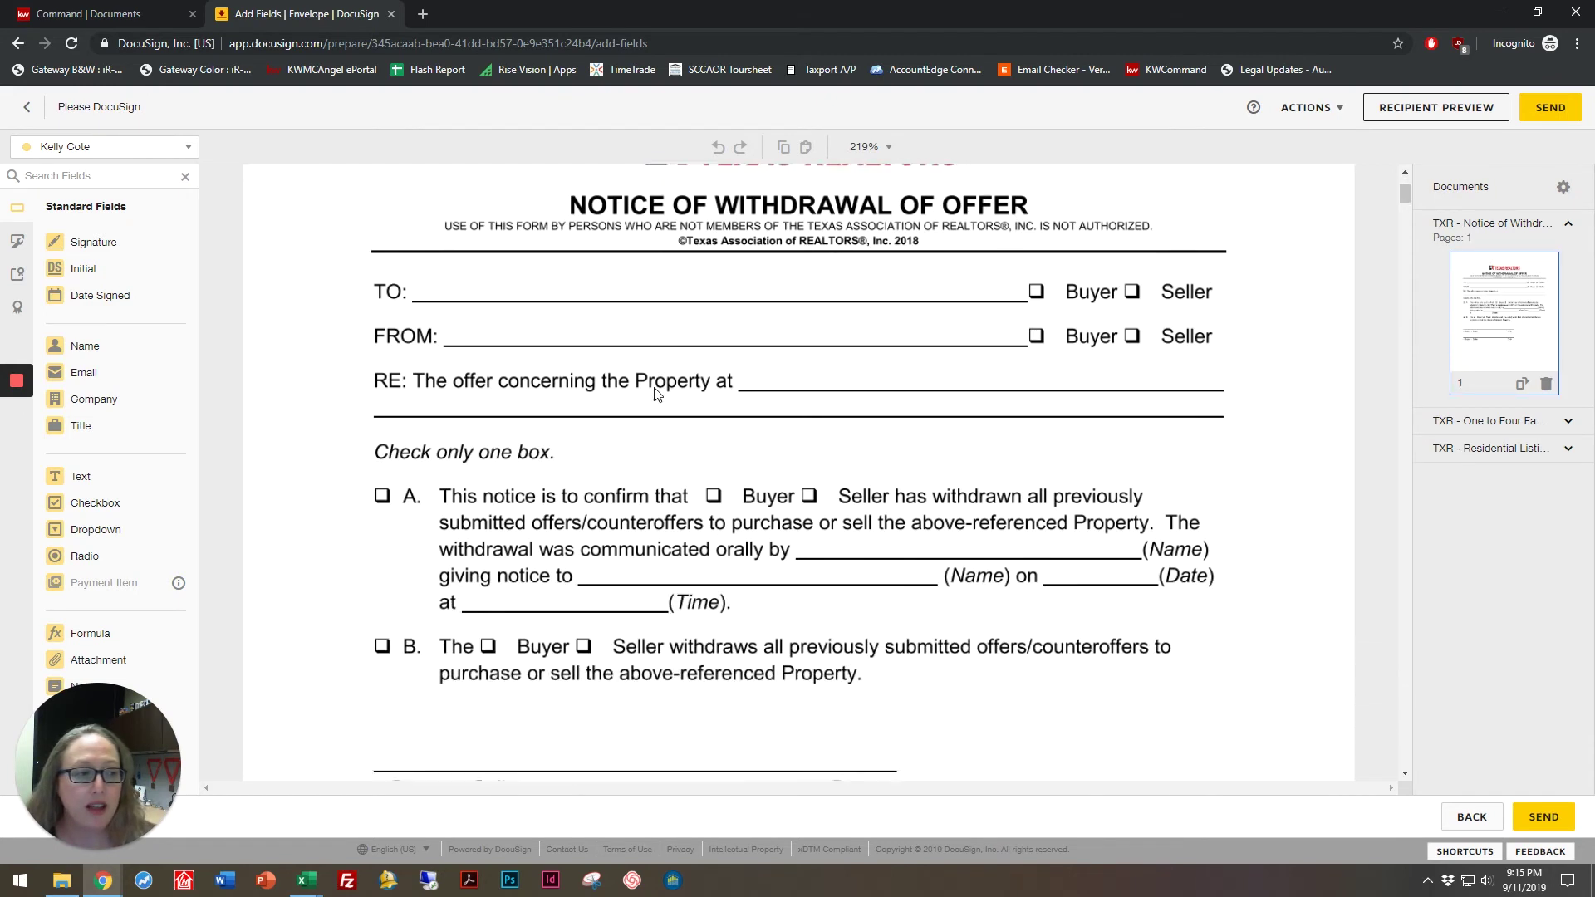
scroll(656, 396, "down", 1)
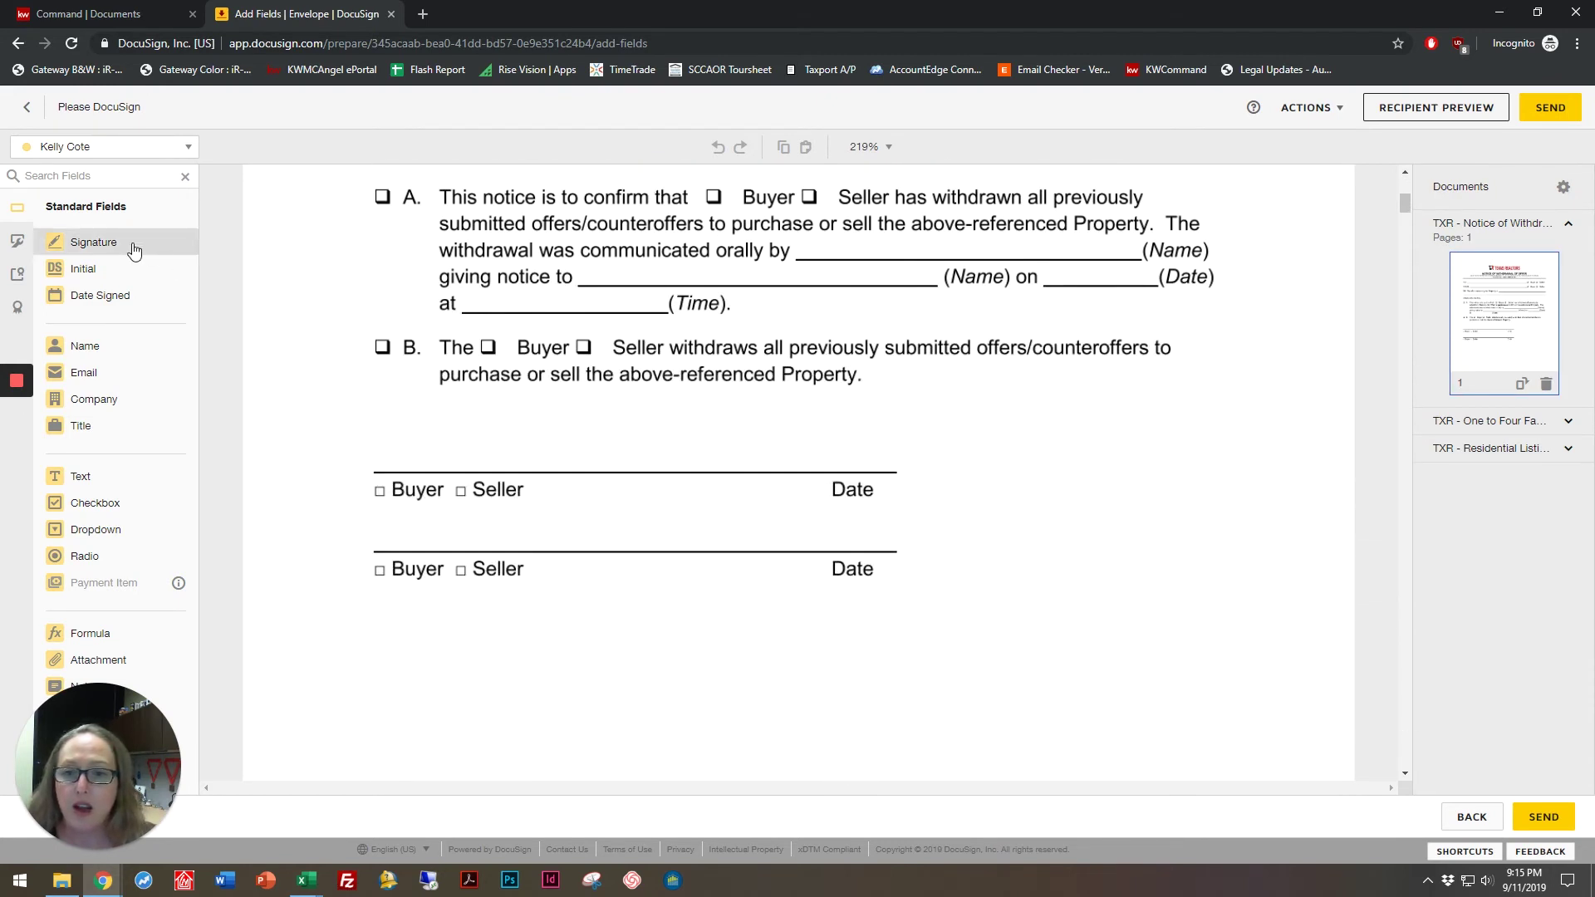
Place a Signature field above the first Buyer line and review its formatting, data label, tooltip and position
left_click(93, 244)
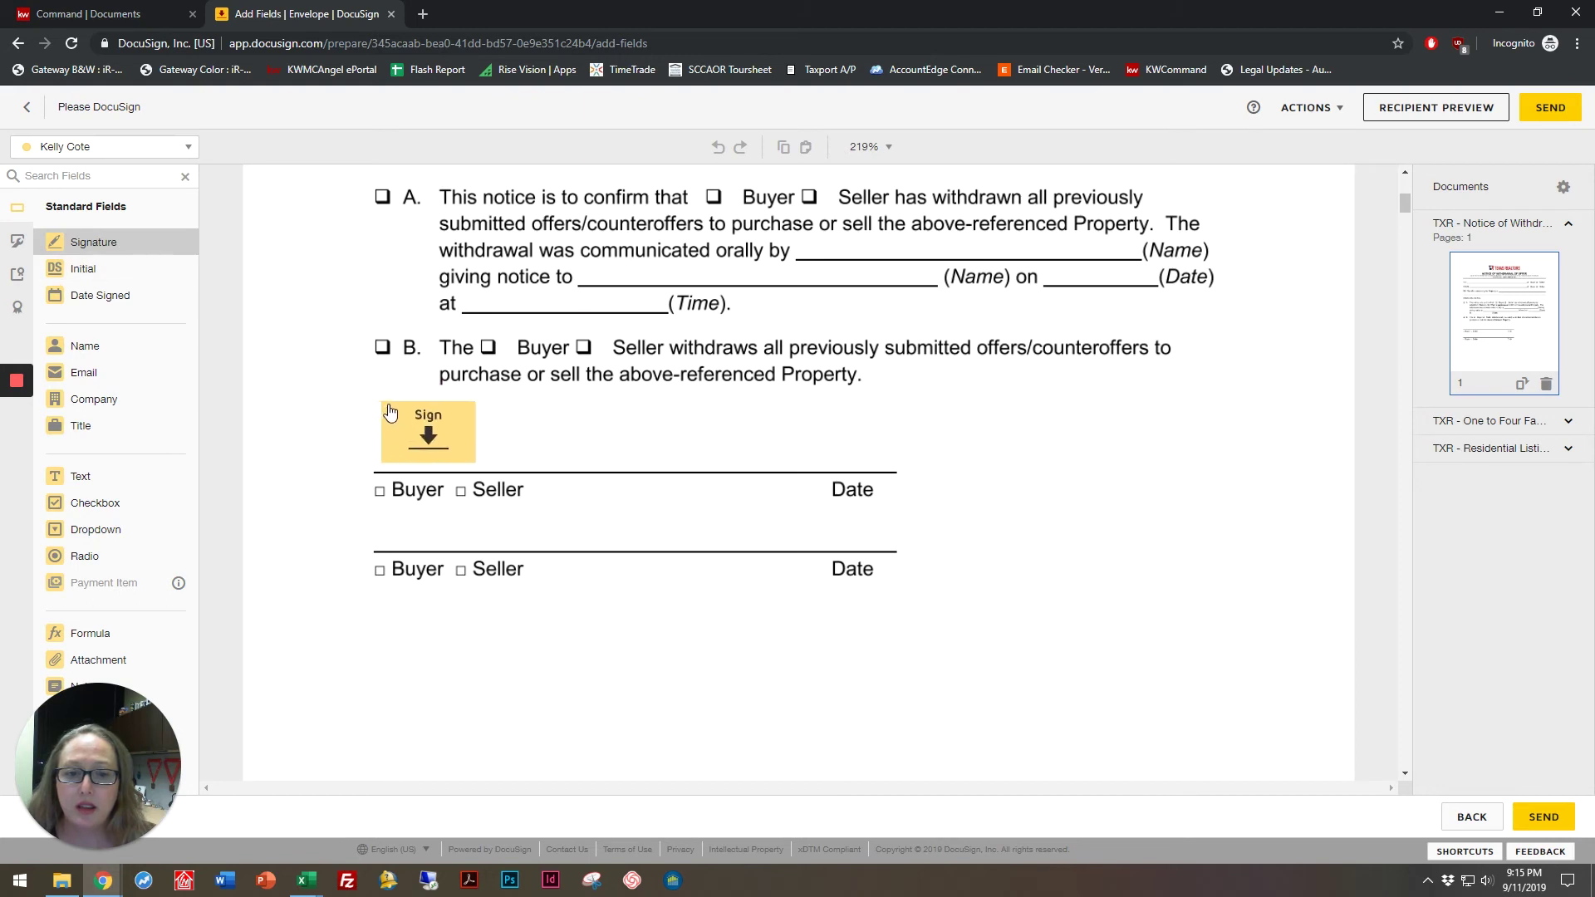
left_click(395, 410)
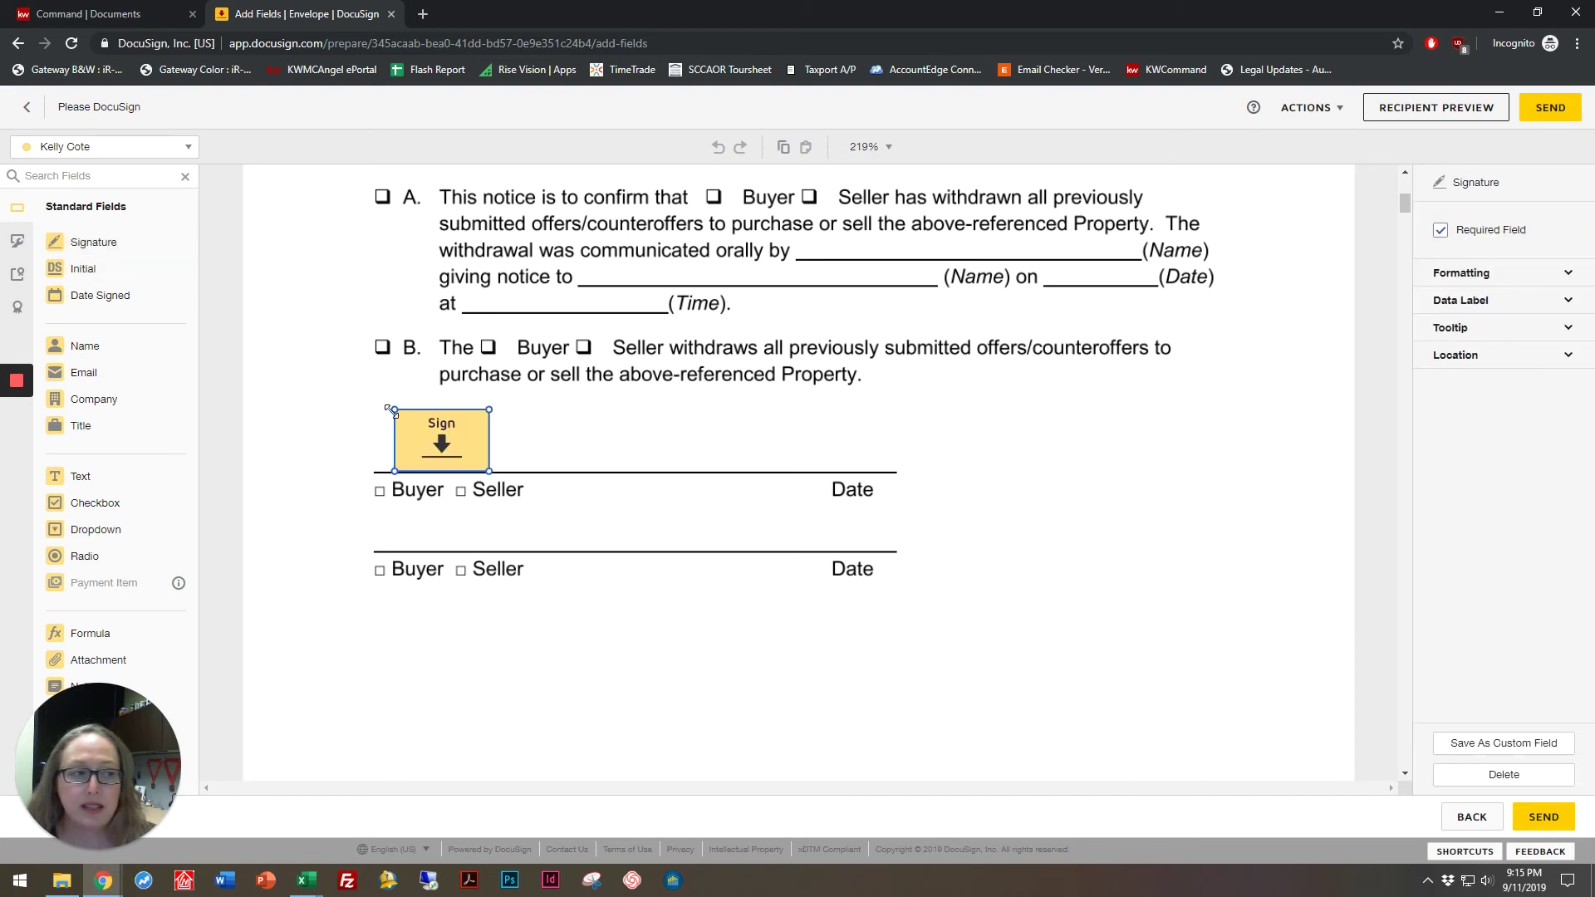
left_click(1570, 279)
left_click(1568, 337)
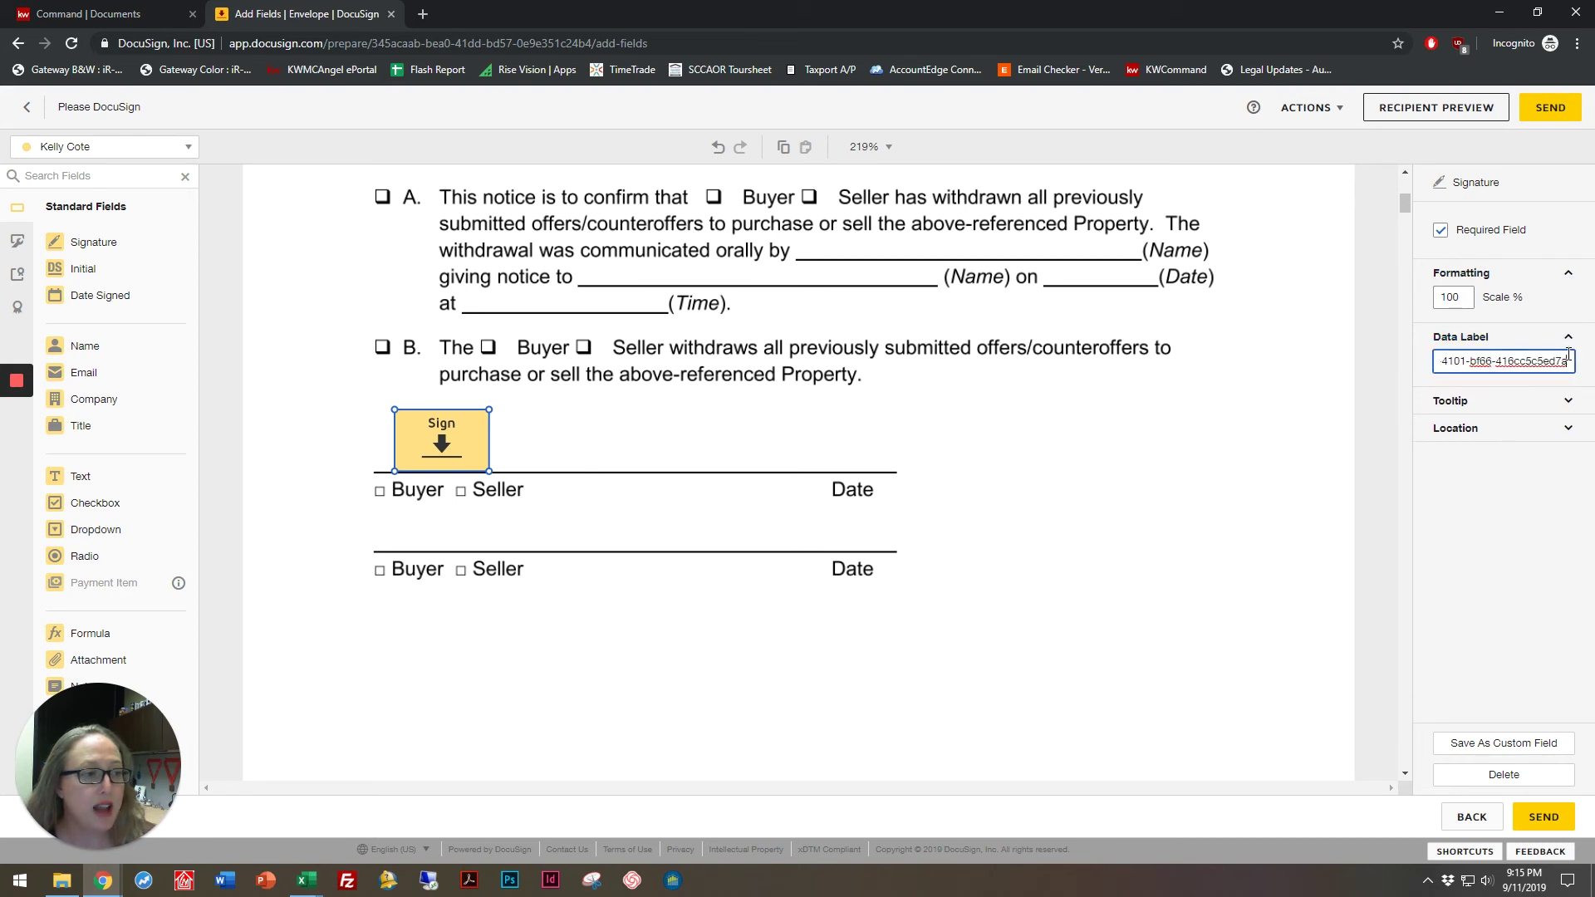
left_click(1567, 401)
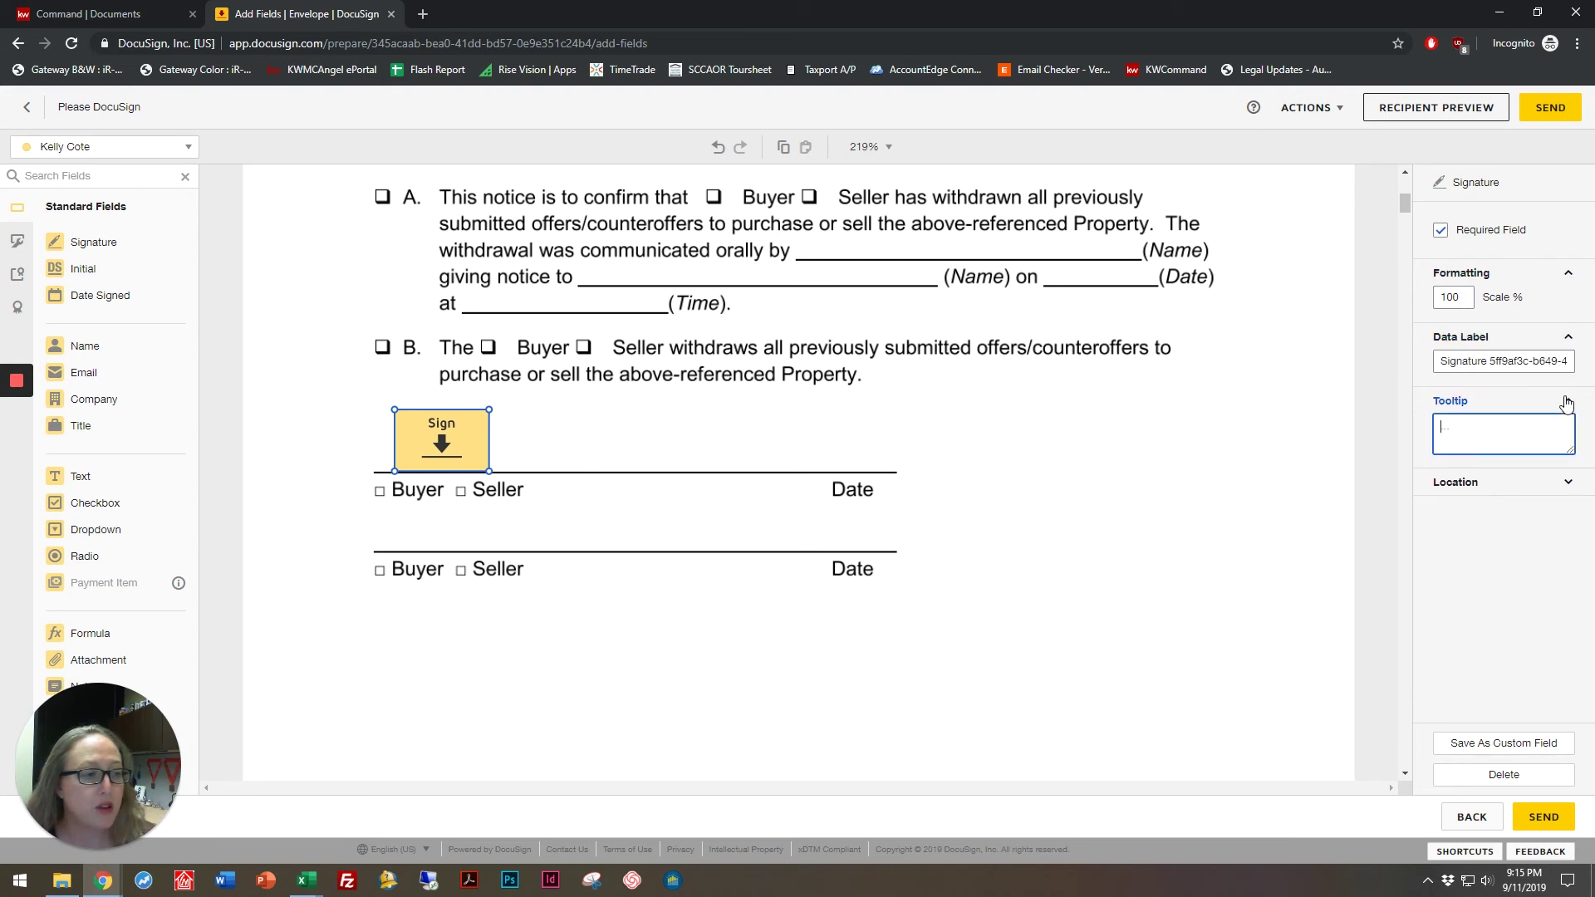
left_click(1567, 484)
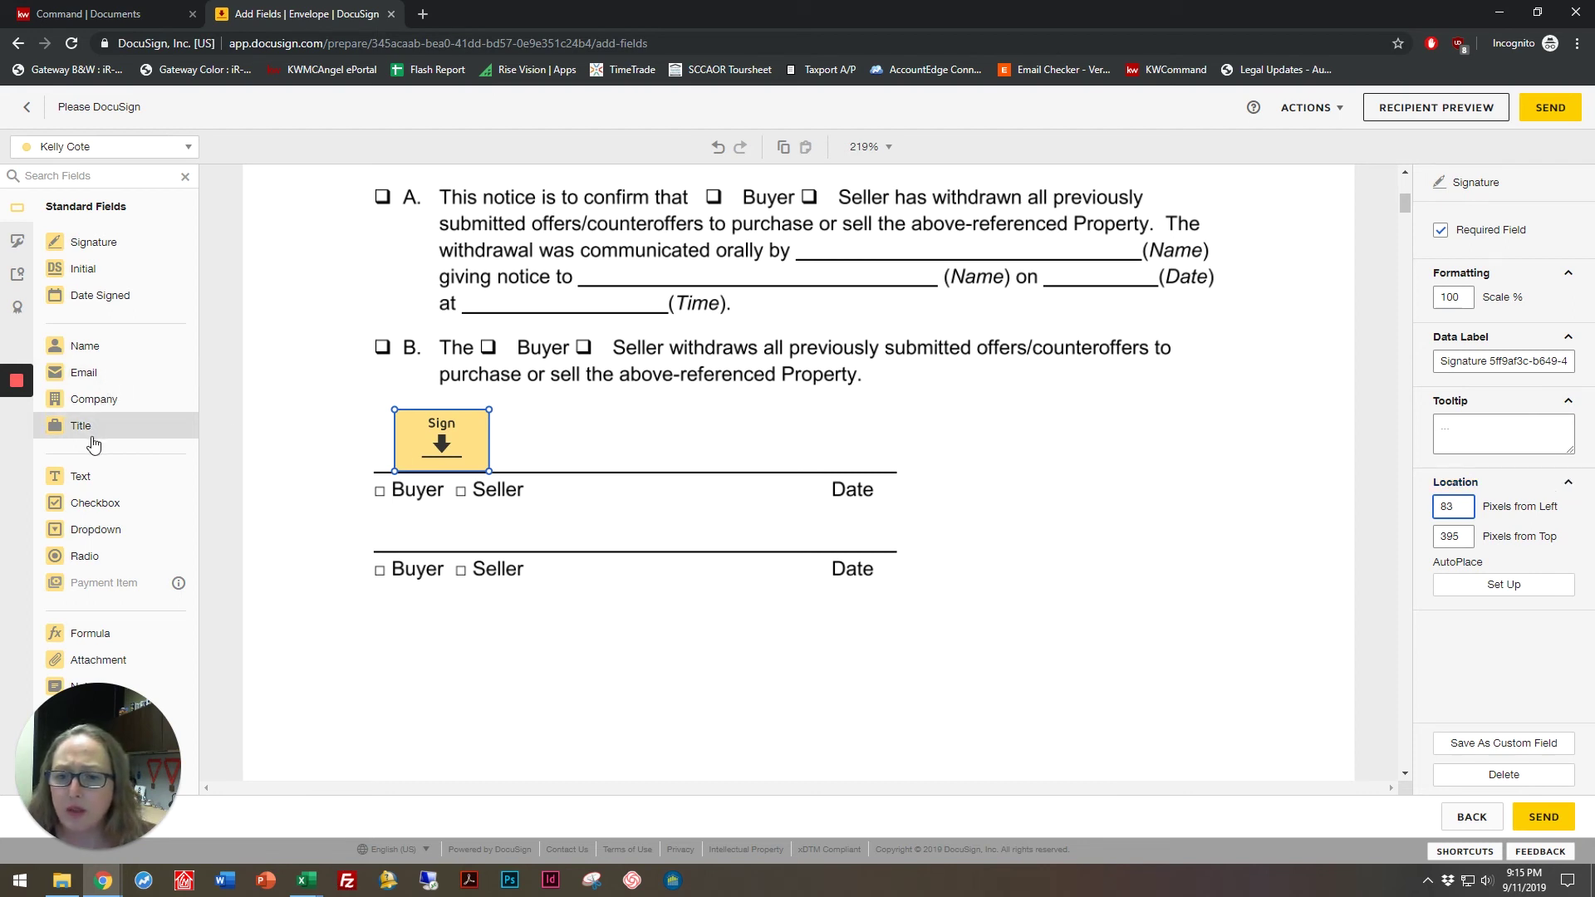
Add a Date Signed field at the first Date and a checkbox beside the first Seller option
left_click(100, 295)
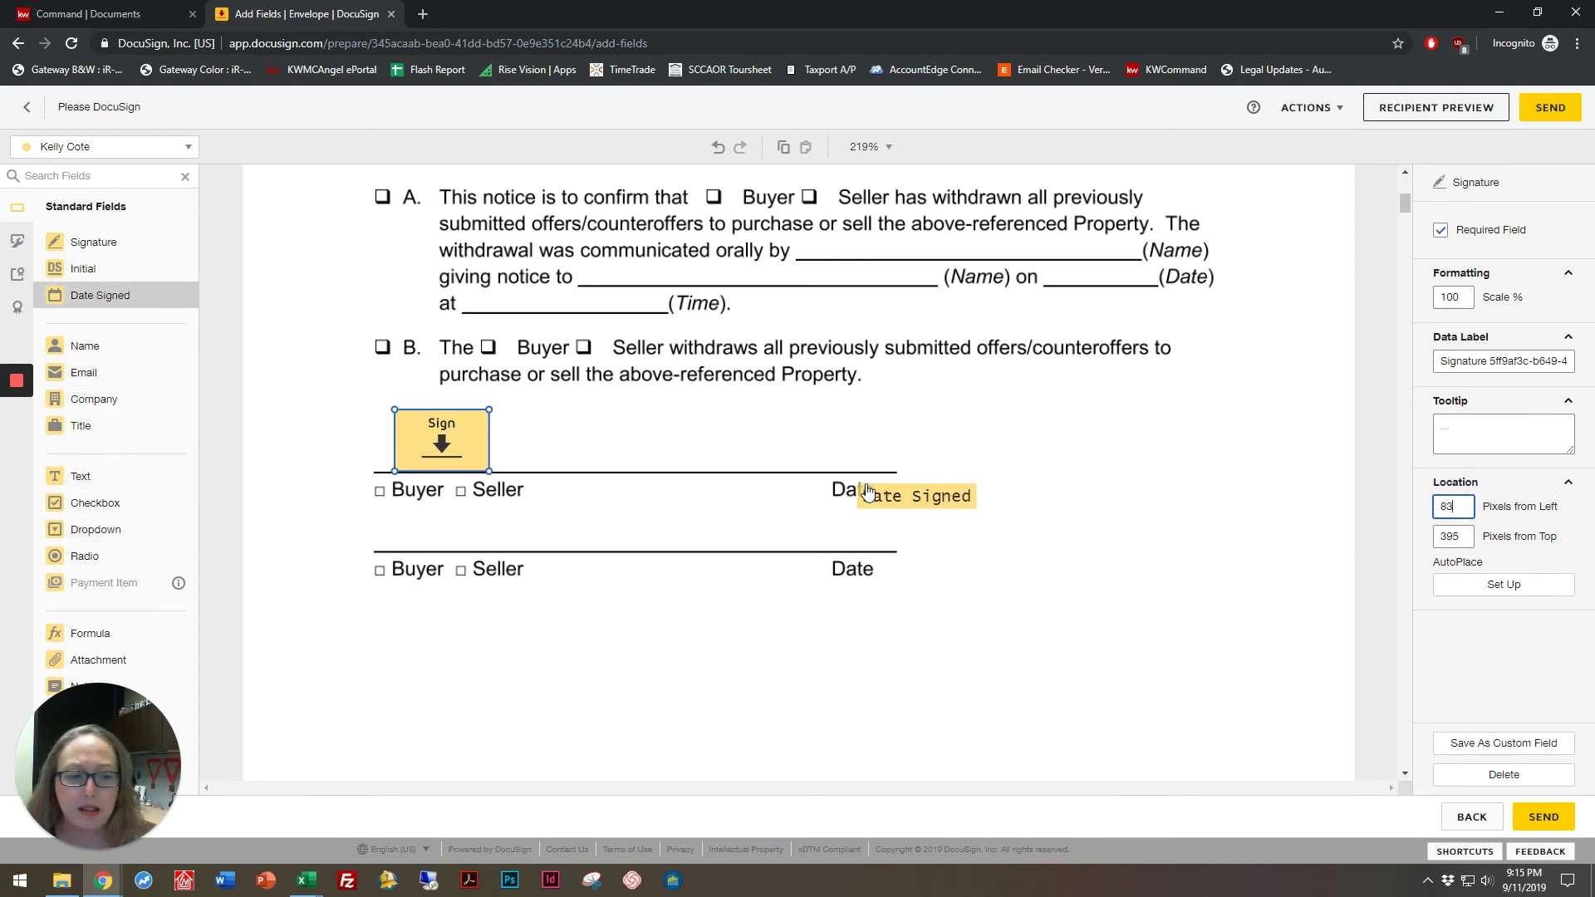
left_click(780, 453)
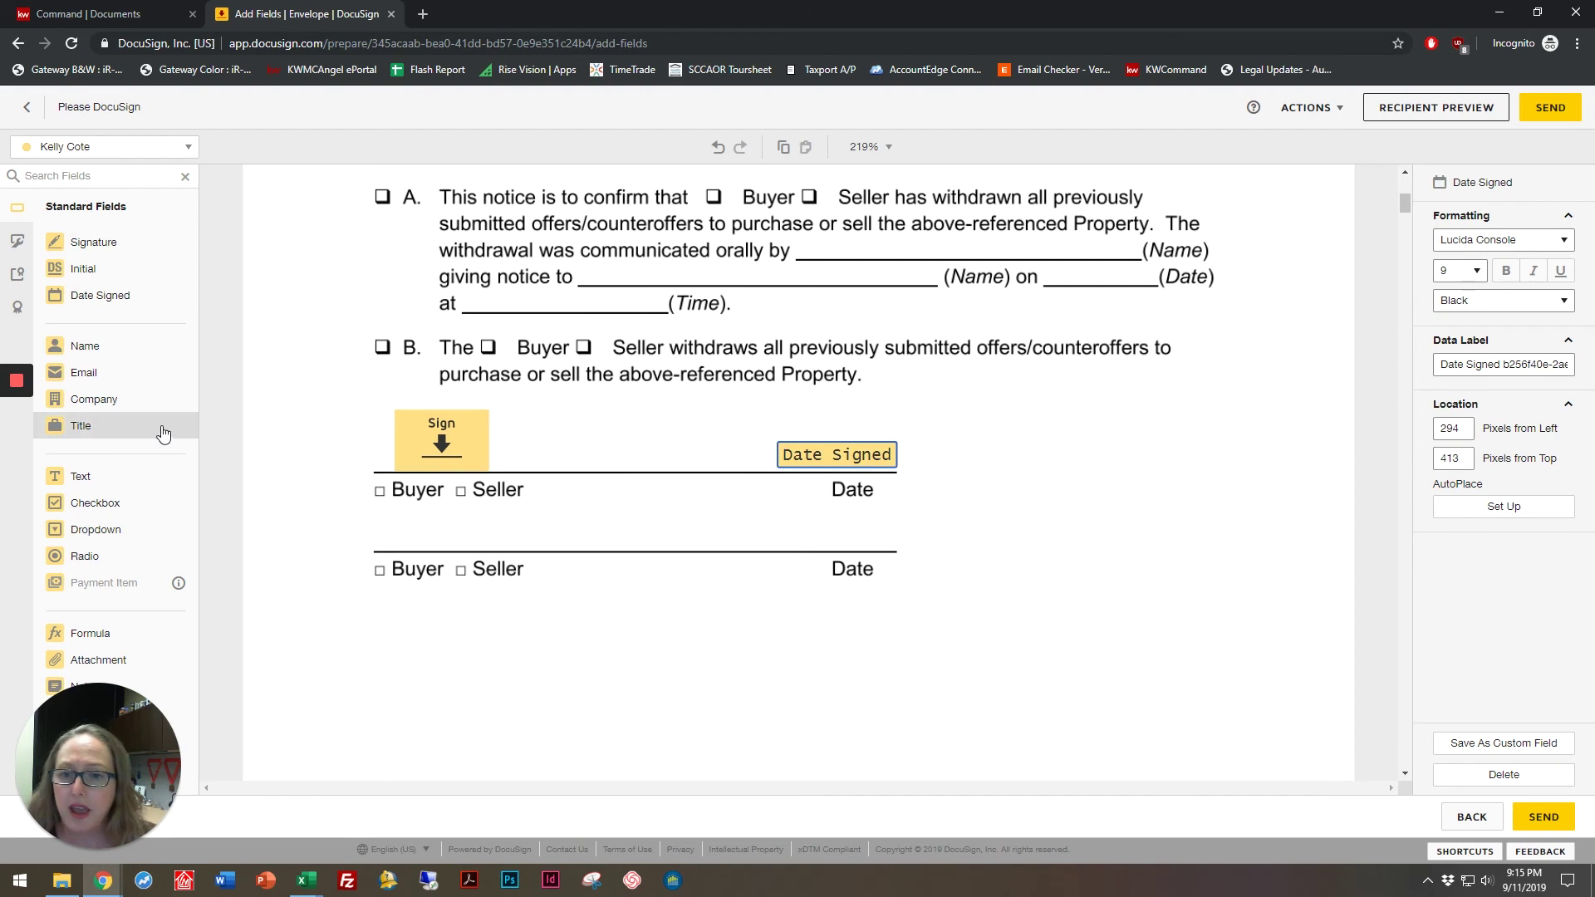
left_click(95, 502)
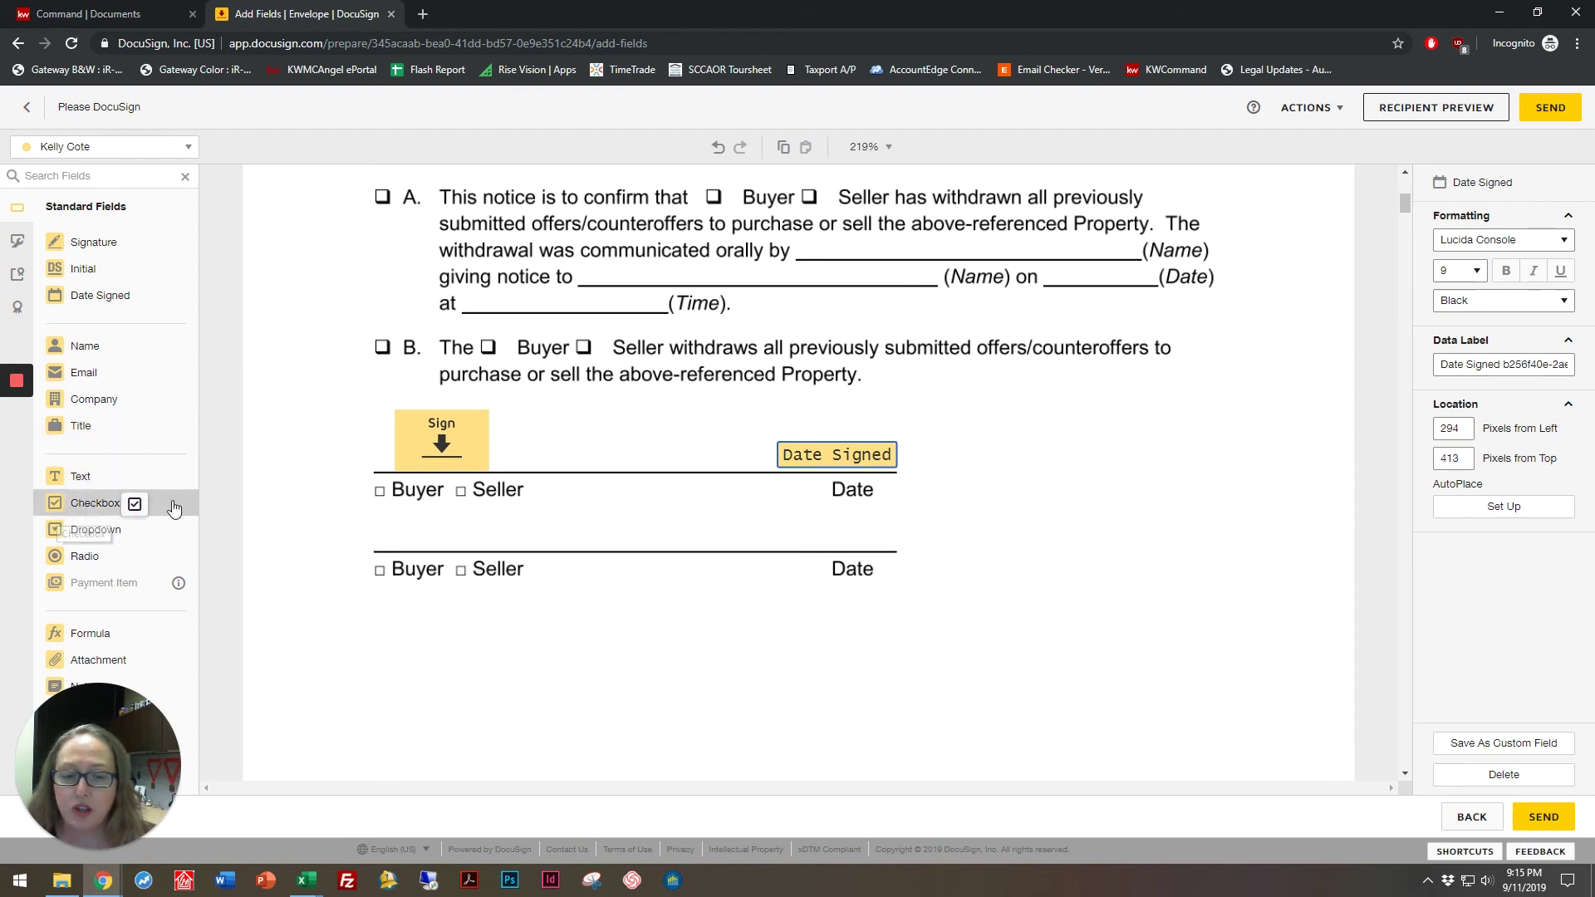
left_click(462, 490)
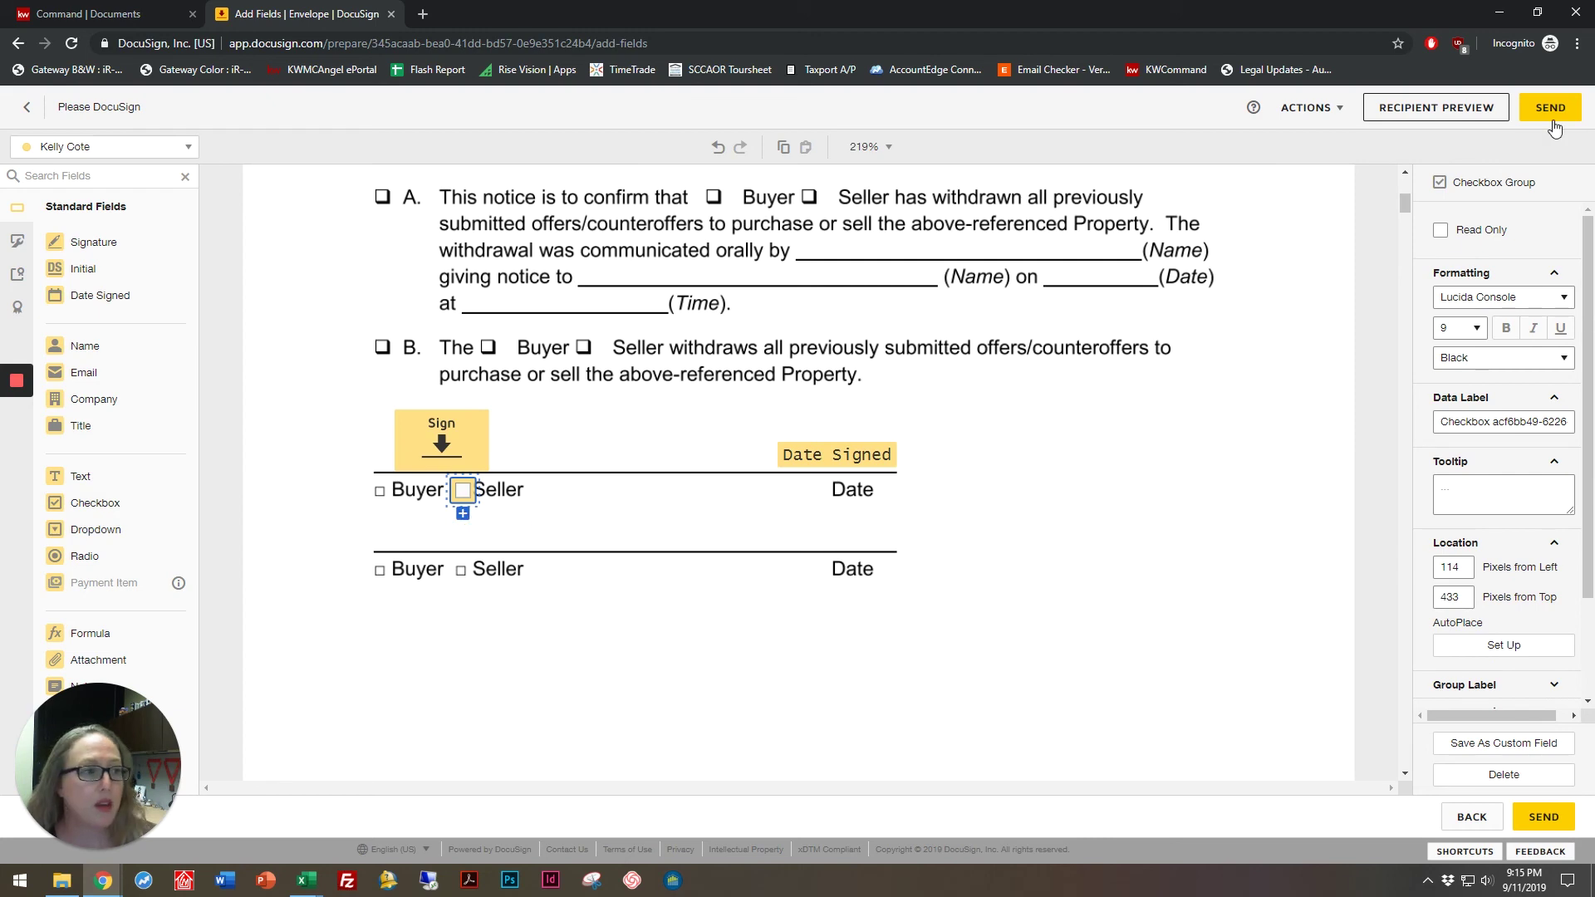
scroll(1168, 523, "up", 5)
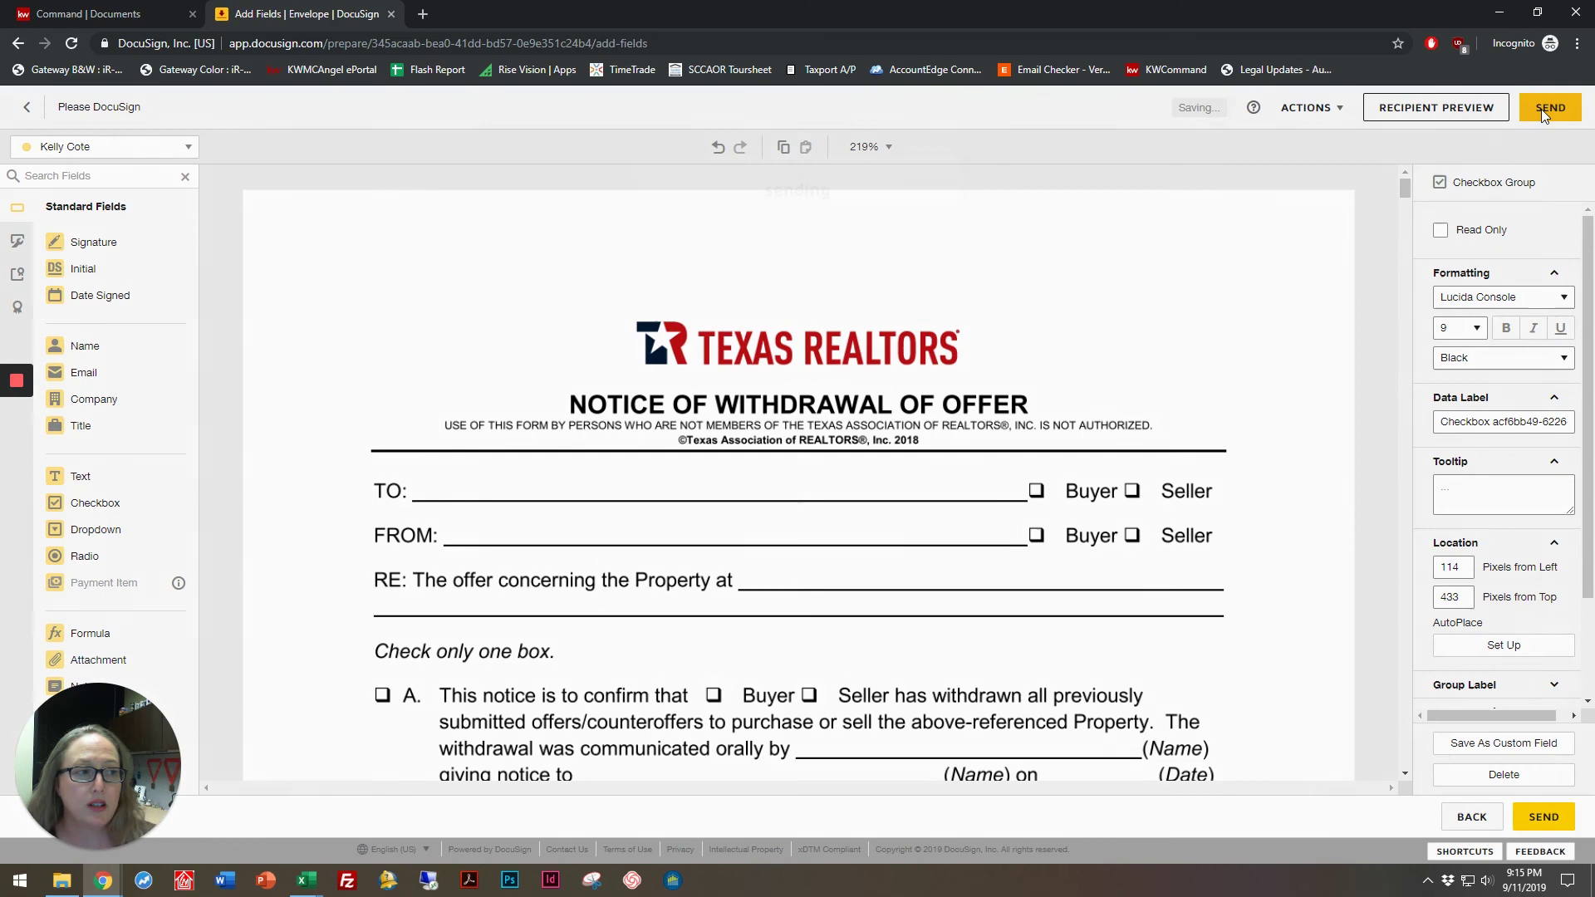
Send the envelope to its two recipients
left_click(1541, 108)
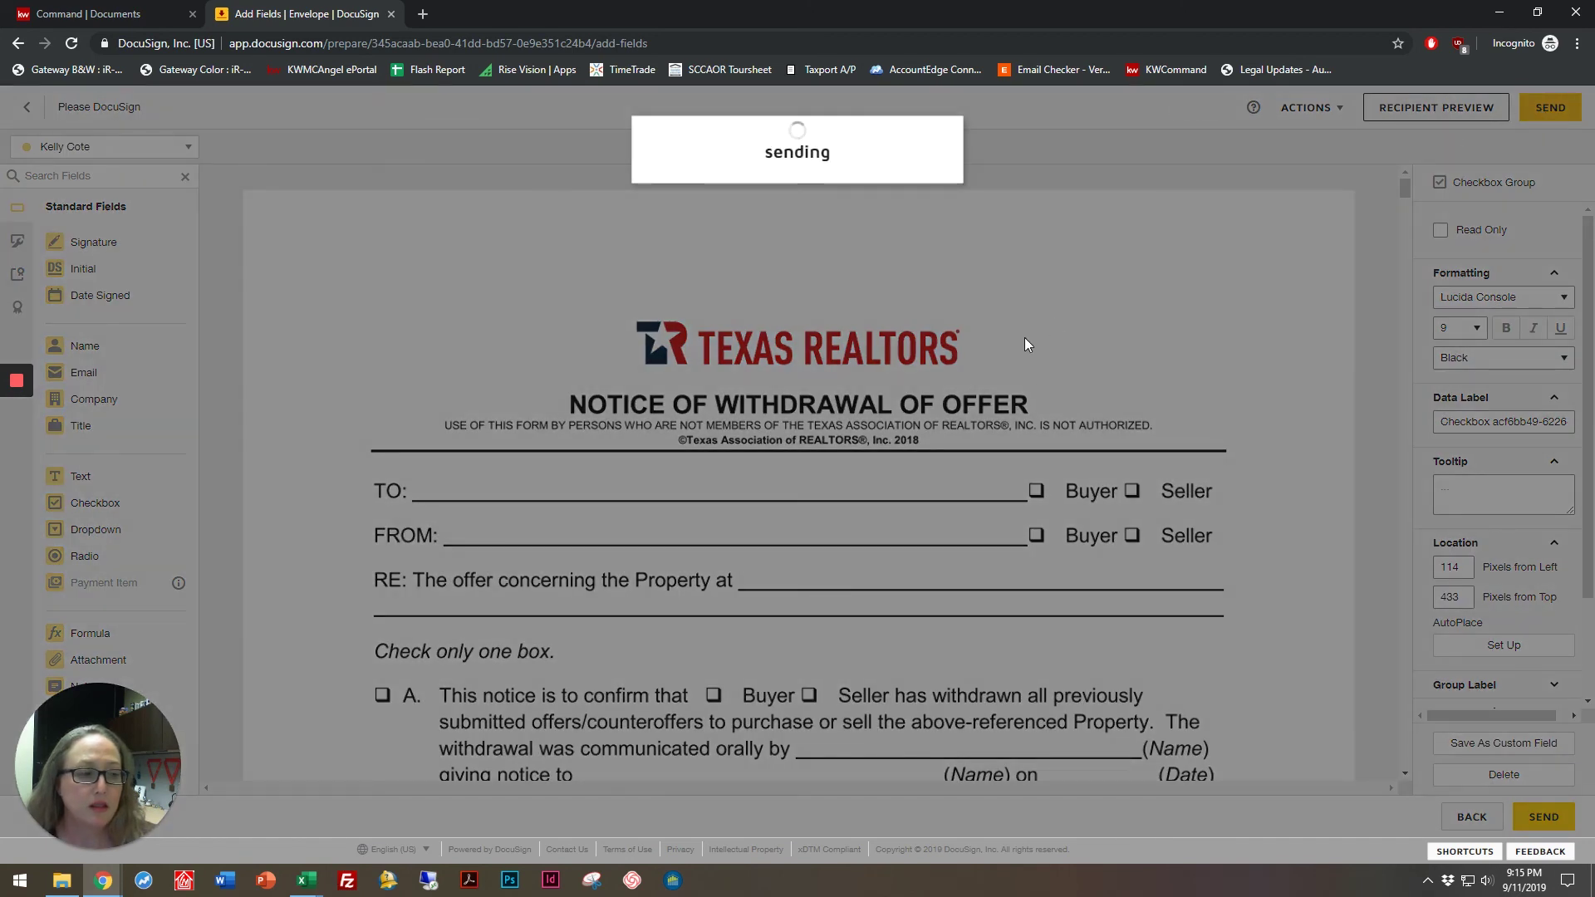